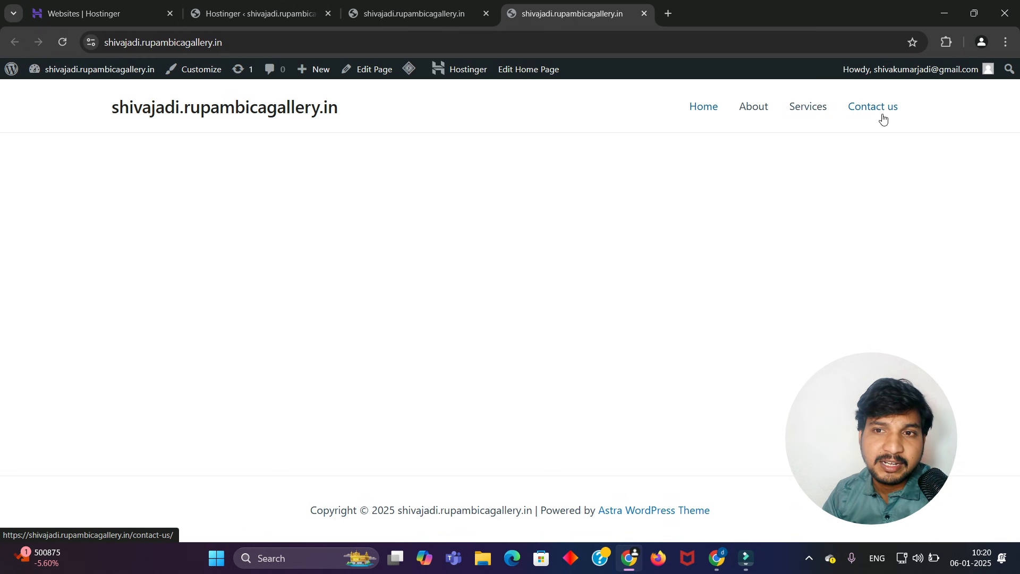
- View the live Contact us page, and open that page for editing from the WordPress admin's page list
click(884, 109)
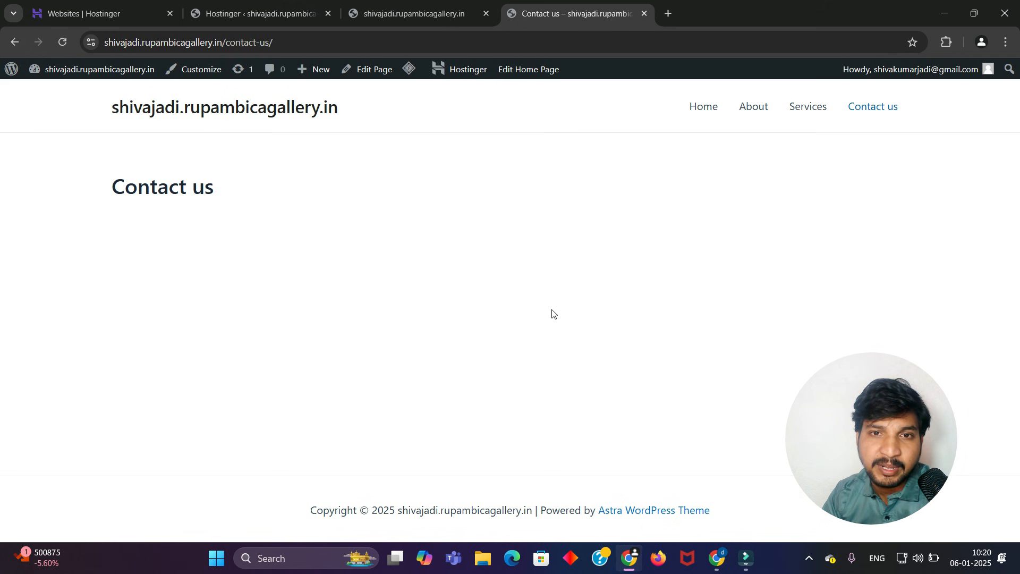
click(445, 9)
click(260, 13)
mouse_move(45, 261)
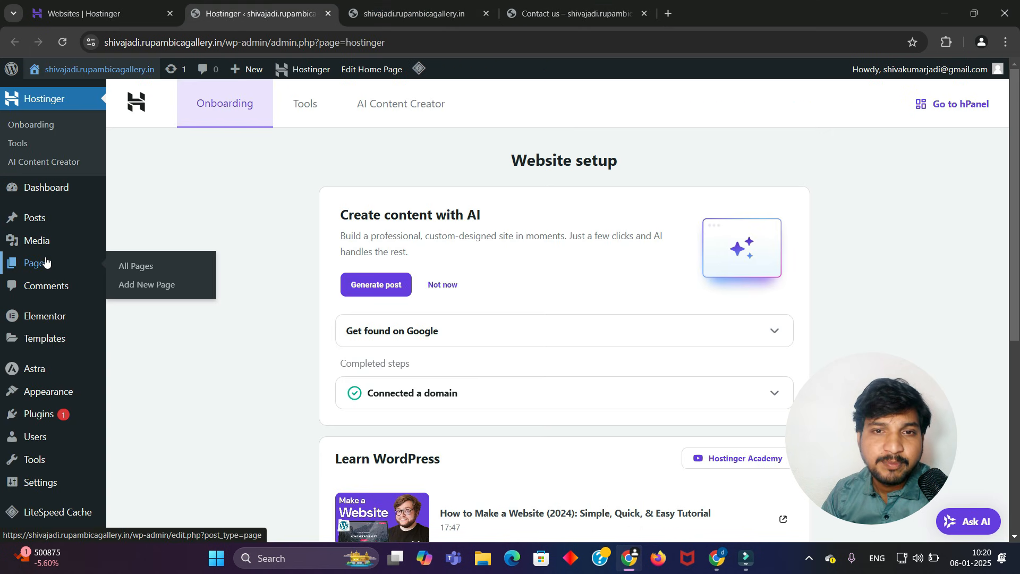
click(37, 265)
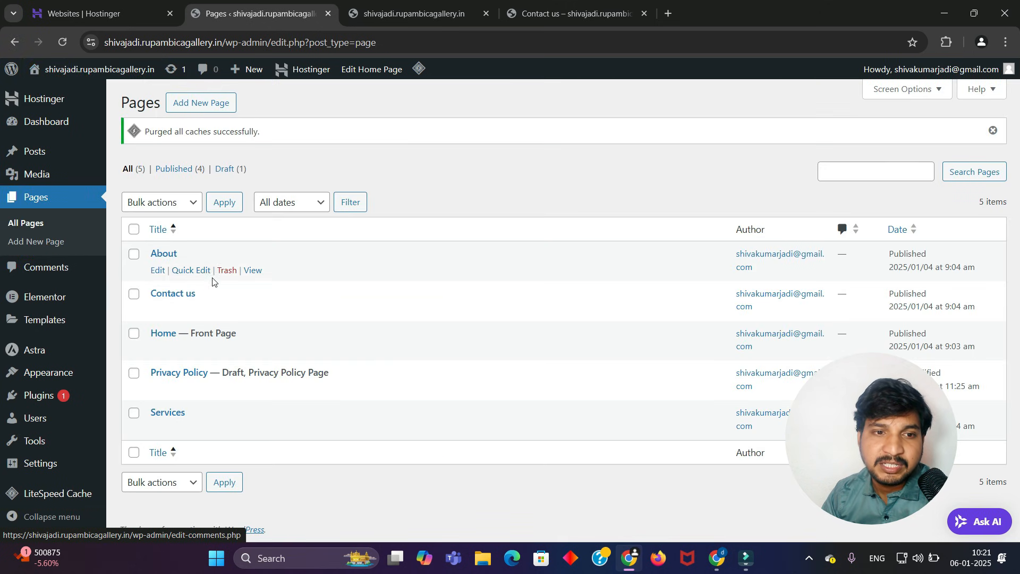
mouse_move(198, 303)
click(158, 311)
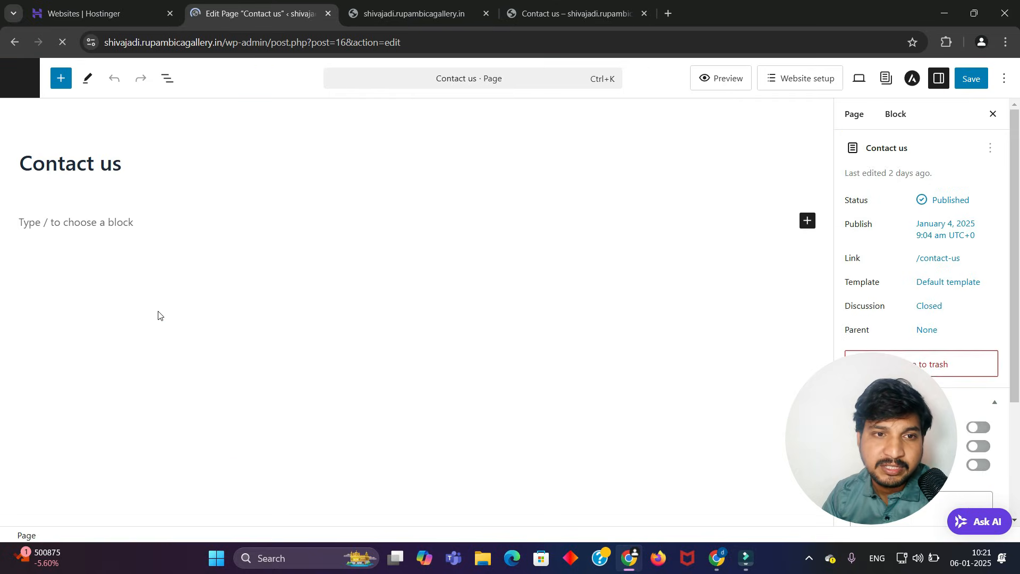
- Open the Contact us page in the Elementor editor, skipping the notification and closing the Structure panel
click(255, 79)
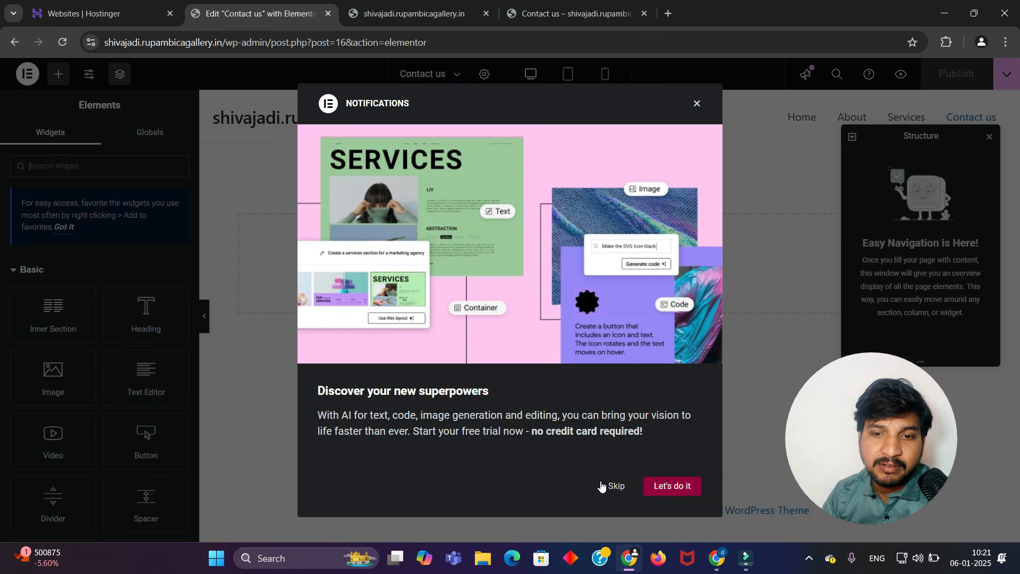
click(620, 487)
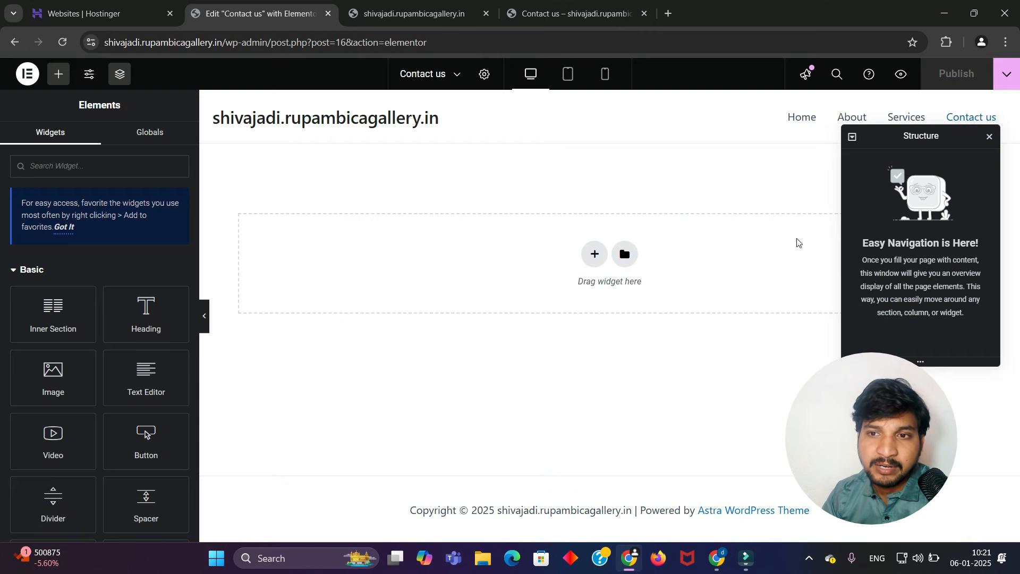
click(989, 137)
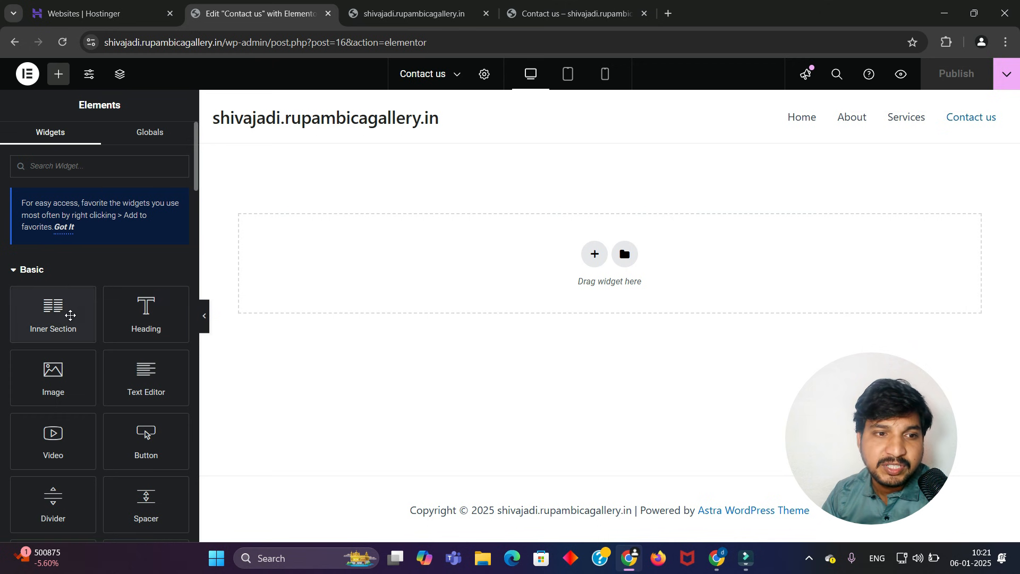
- Add a single-column section to the Contact us page and place a Heading widget in it
scroll(69, 321, down, 1)
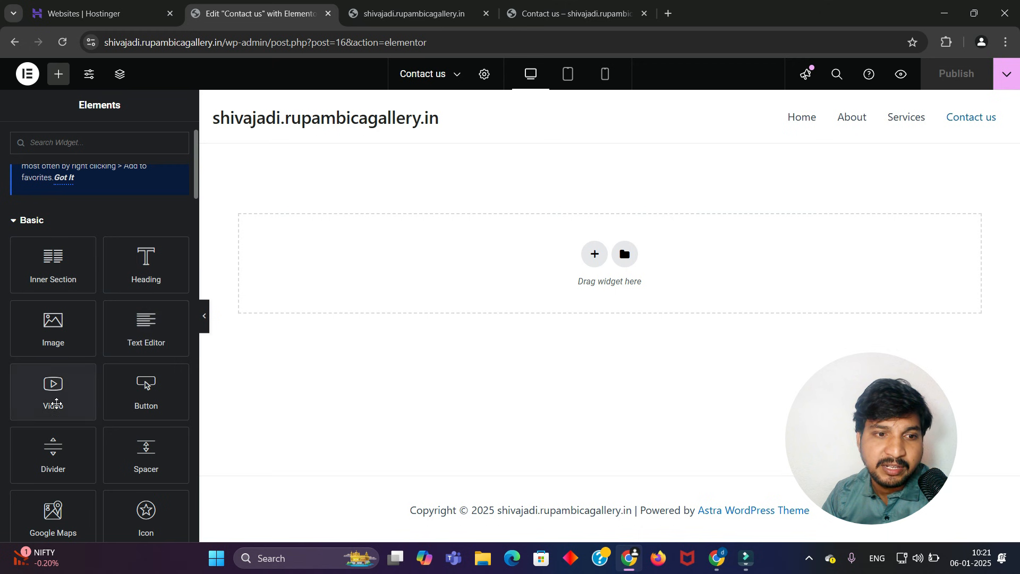
scroll(149, 411, down, 3)
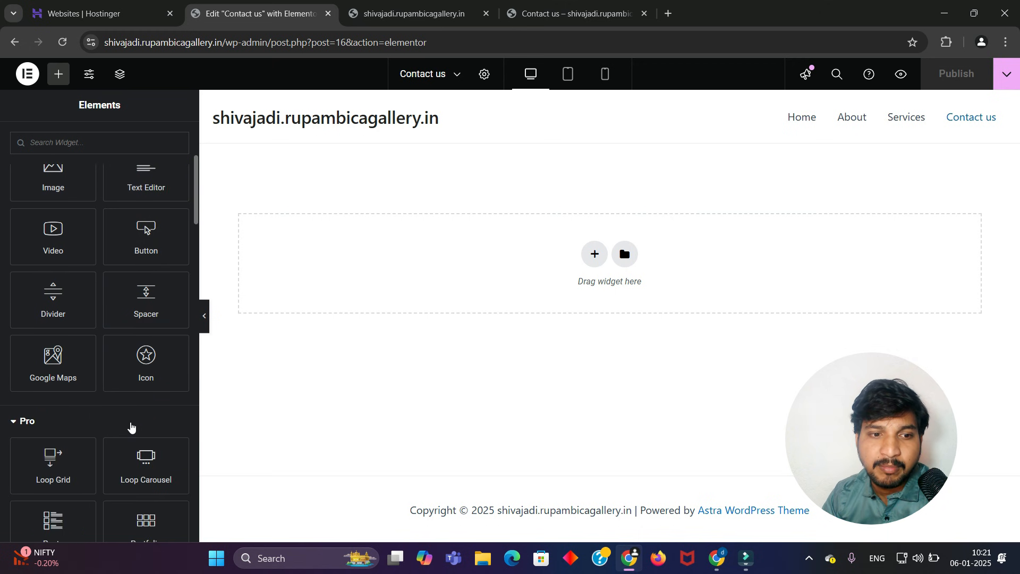
scroll(131, 423, down, 3)
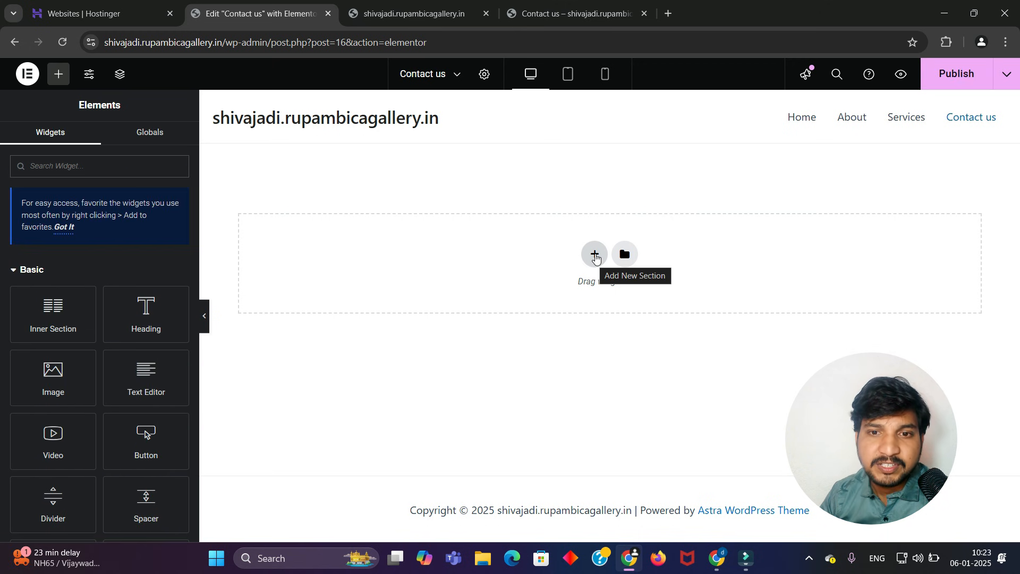
click(595, 257)
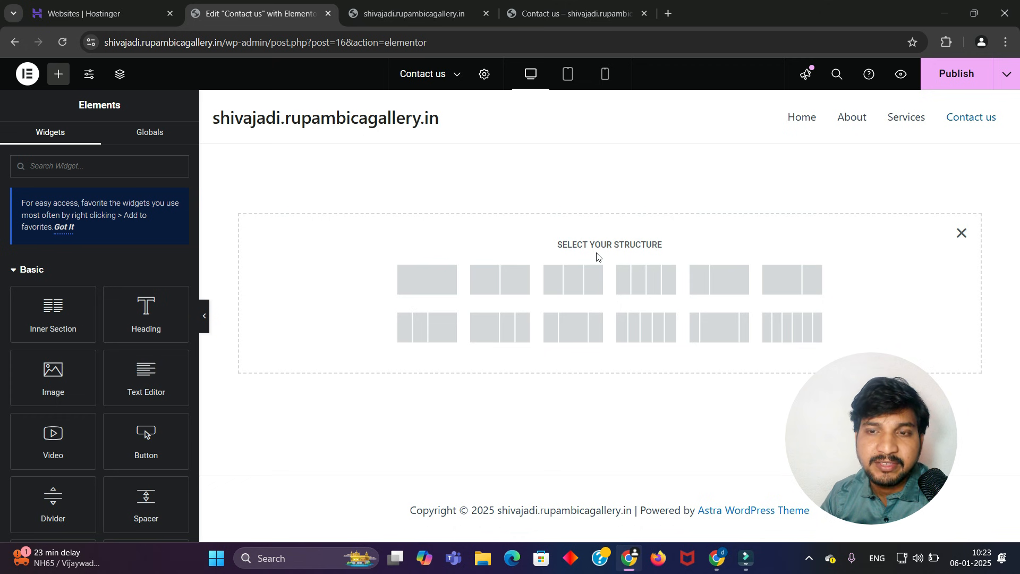
click(430, 278)
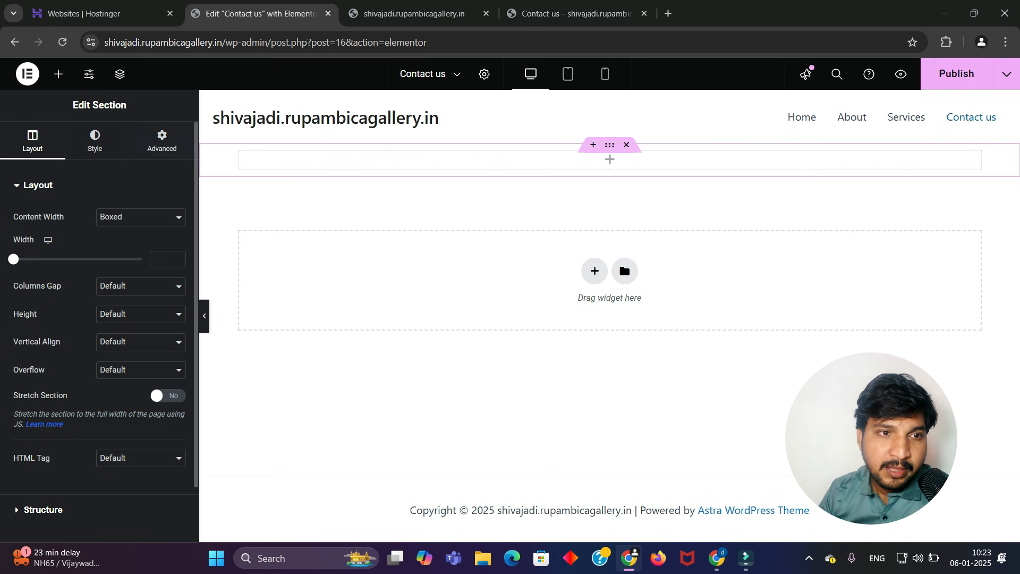
click(59, 73)
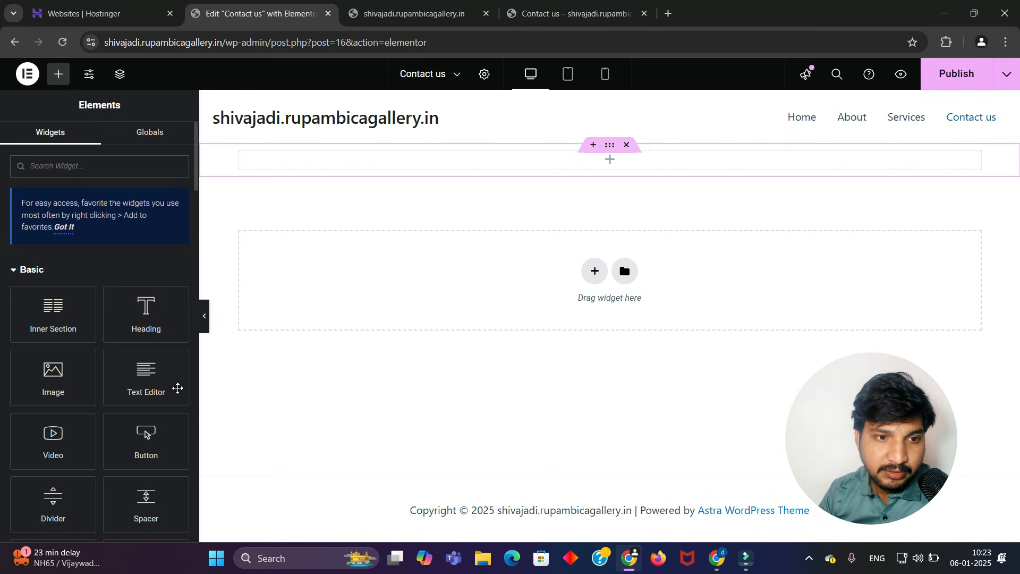
drag(141, 328, 613, 166)
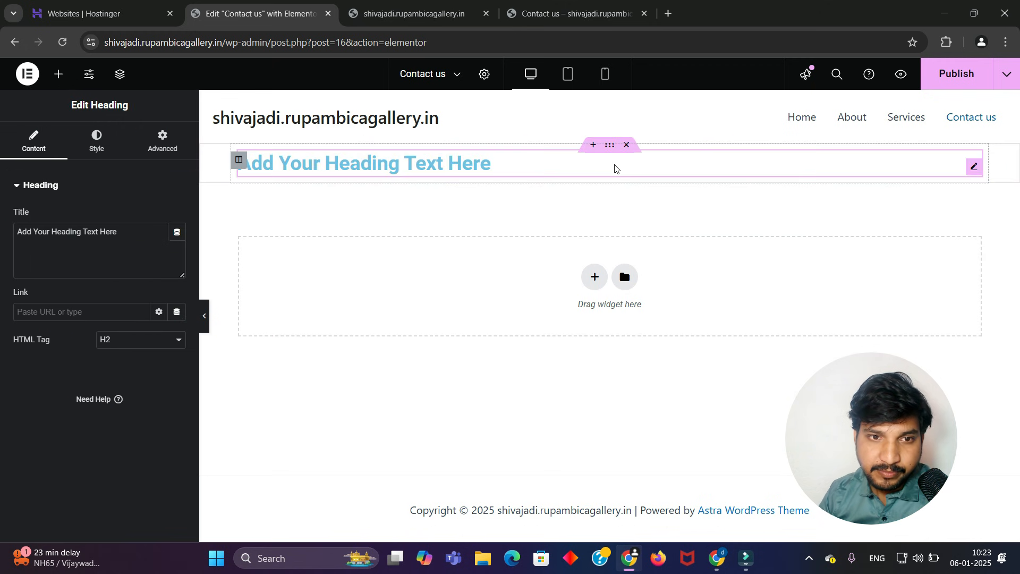
- Replace the heading's placeholder title with "Contact Us"
drag(155, 232, 1, 255)
text(c)
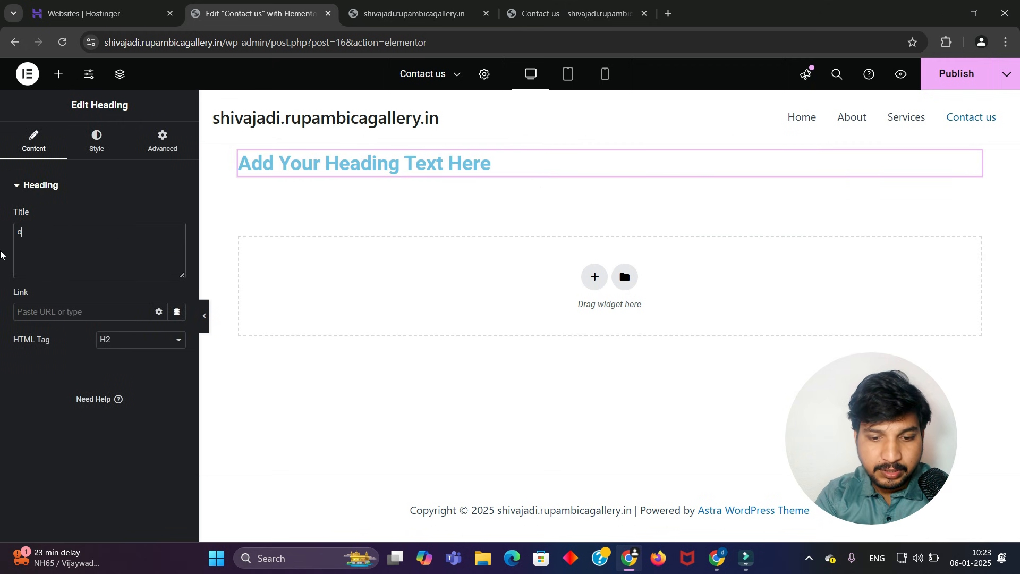
text(ntas)
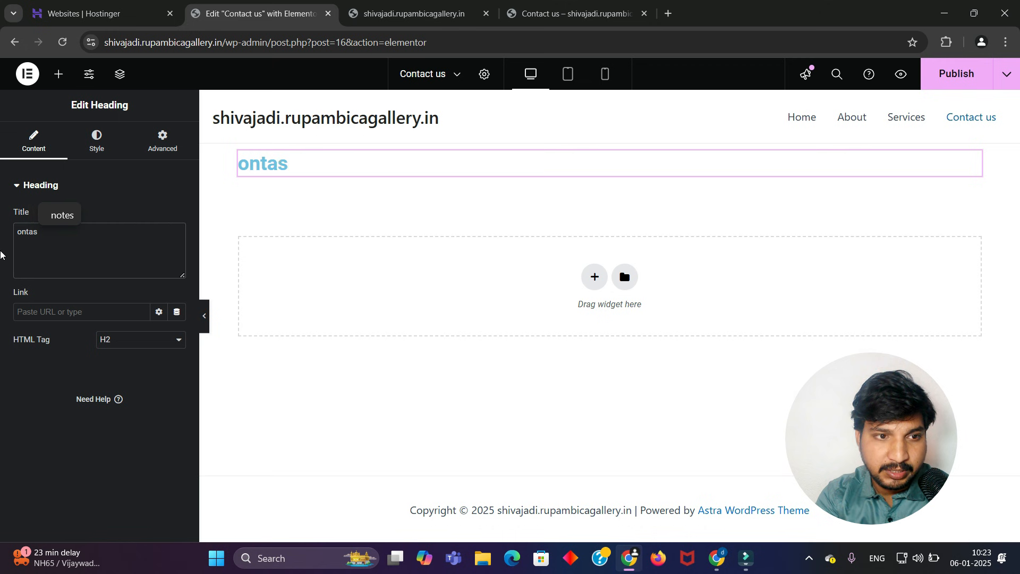
key(BackSpace)
key(BackSpace)
key(BackSpace)
key(BackSpace)
key(BackSpace)
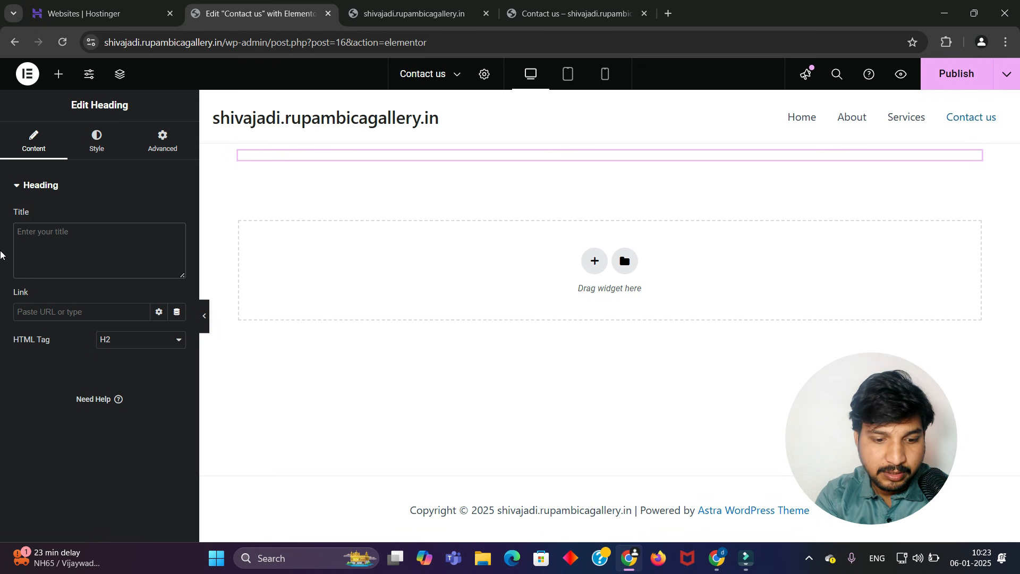
text(Contact)
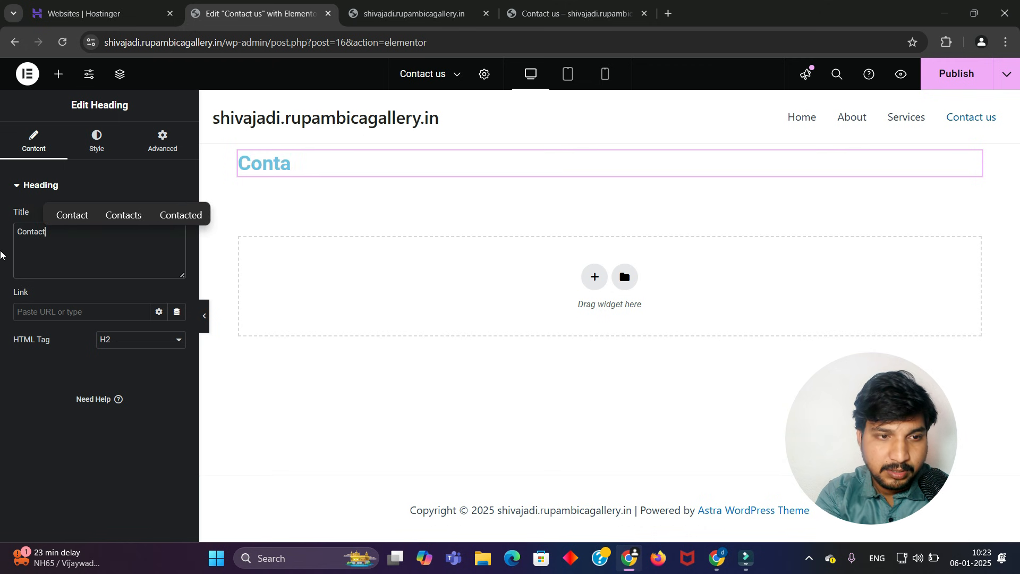
text( Ud)
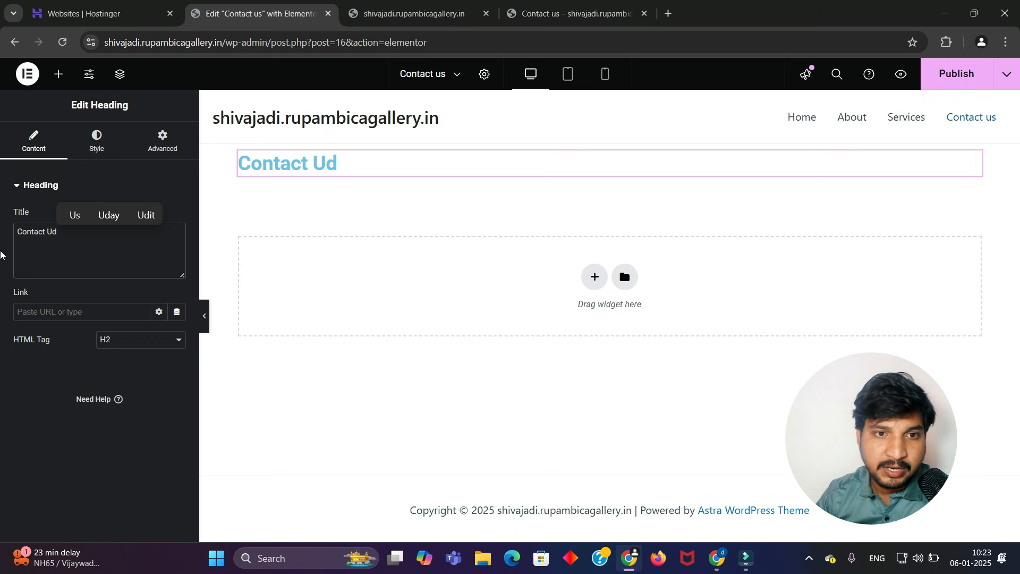
key(BackSpace)
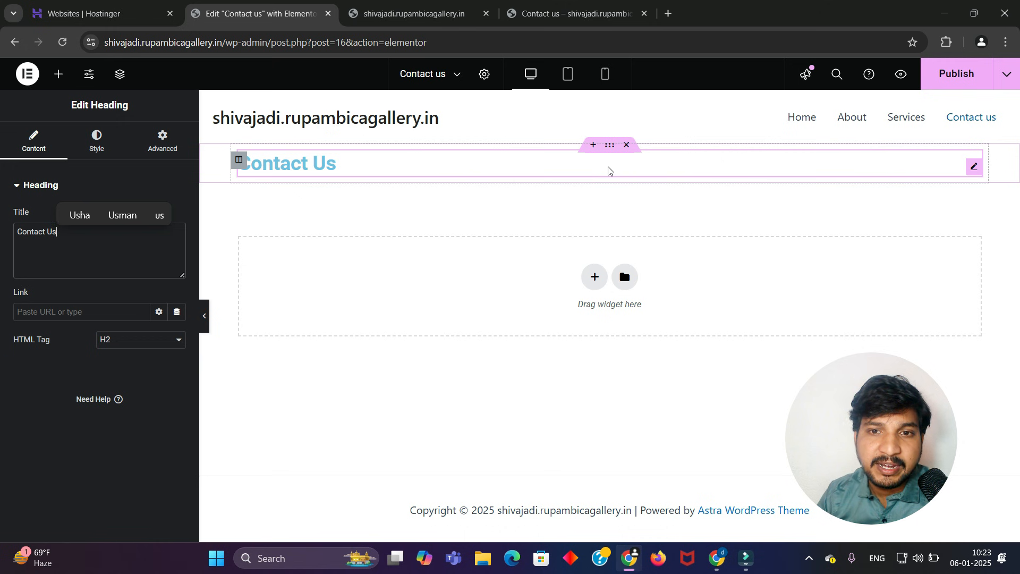
- Center-align the Contact Us heading and set its font family to Poppins
click(108, 144)
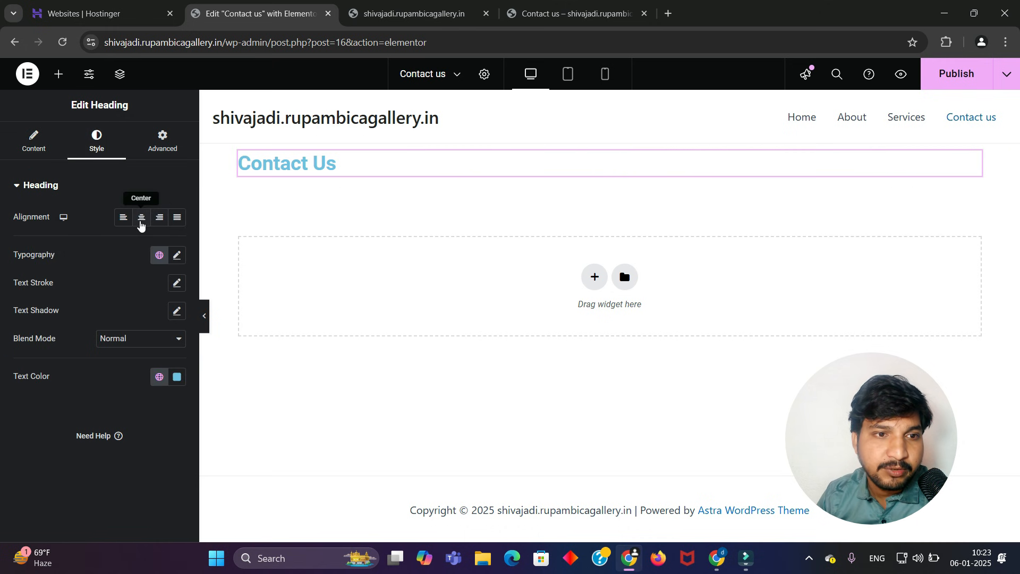
click(141, 218)
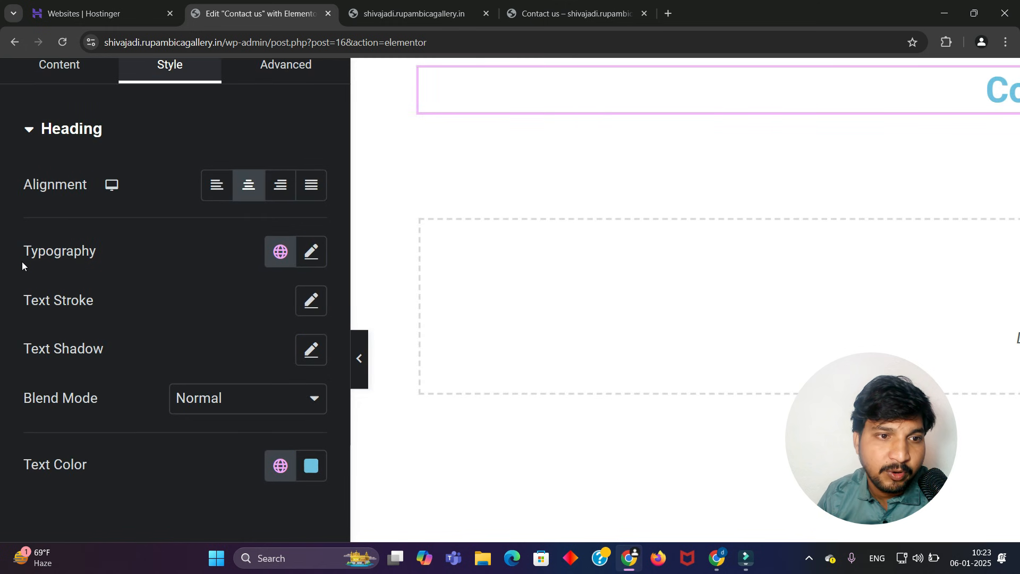
click(313, 254)
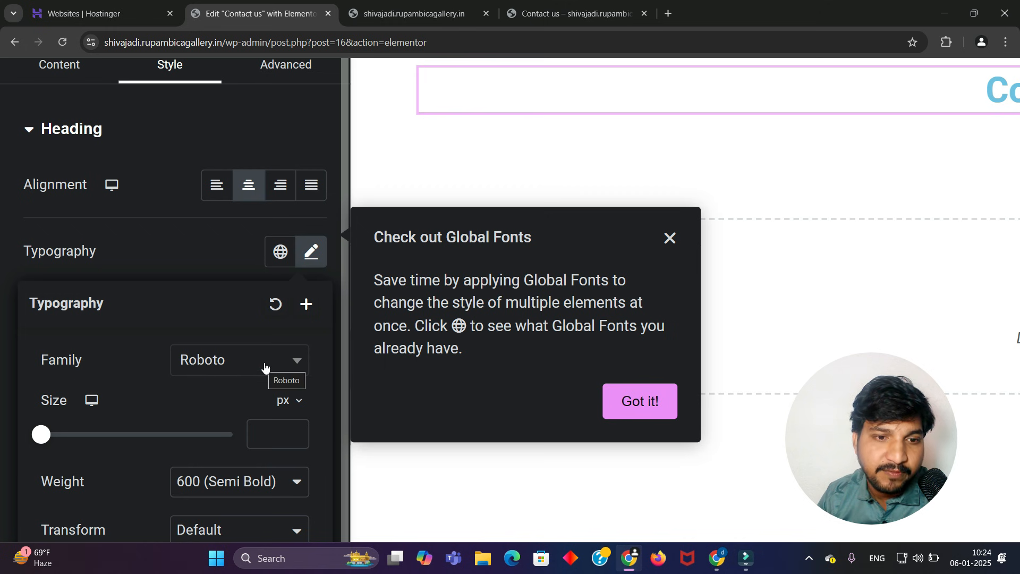
click(670, 239)
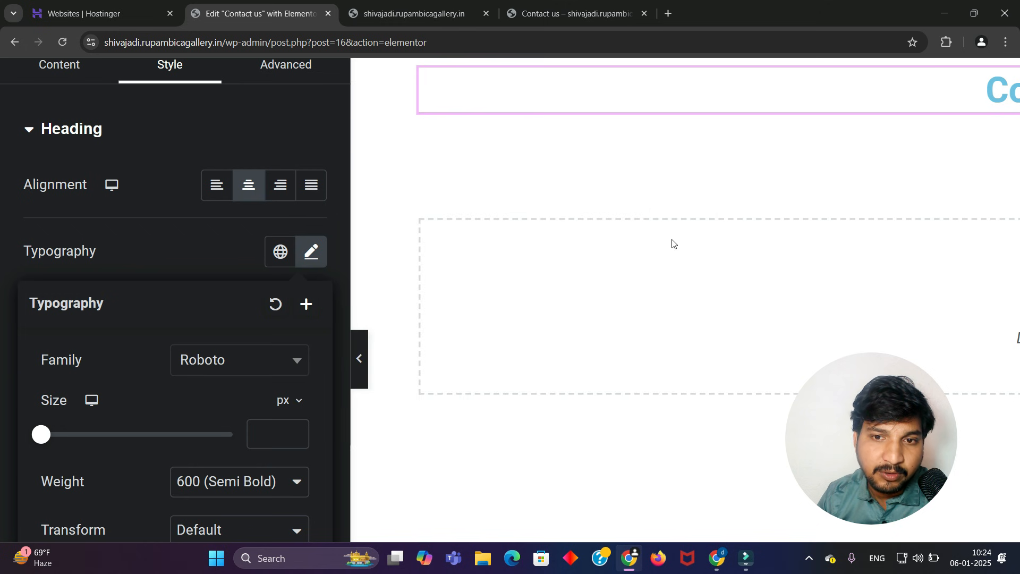
click(283, 369)
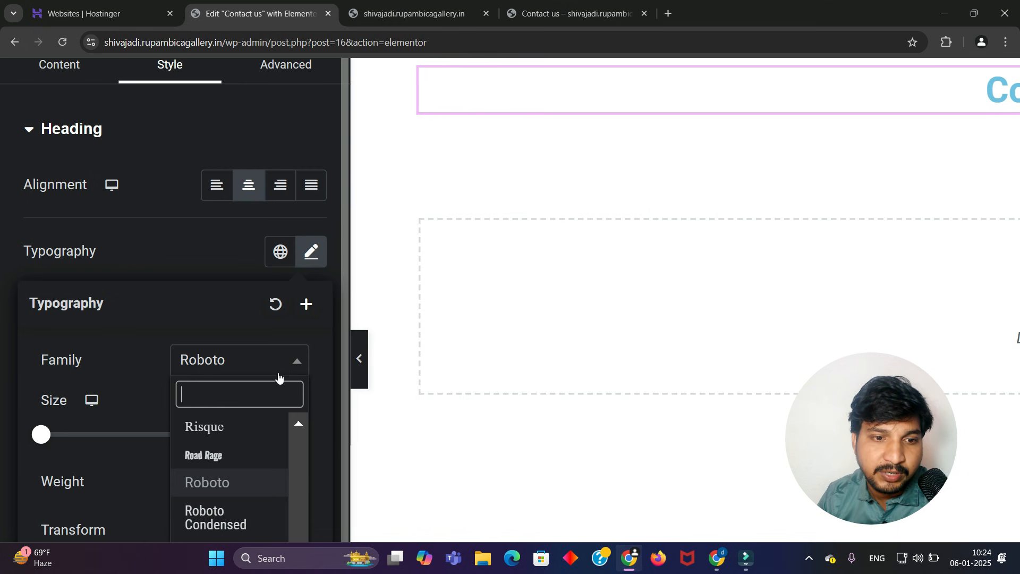
text(popp)
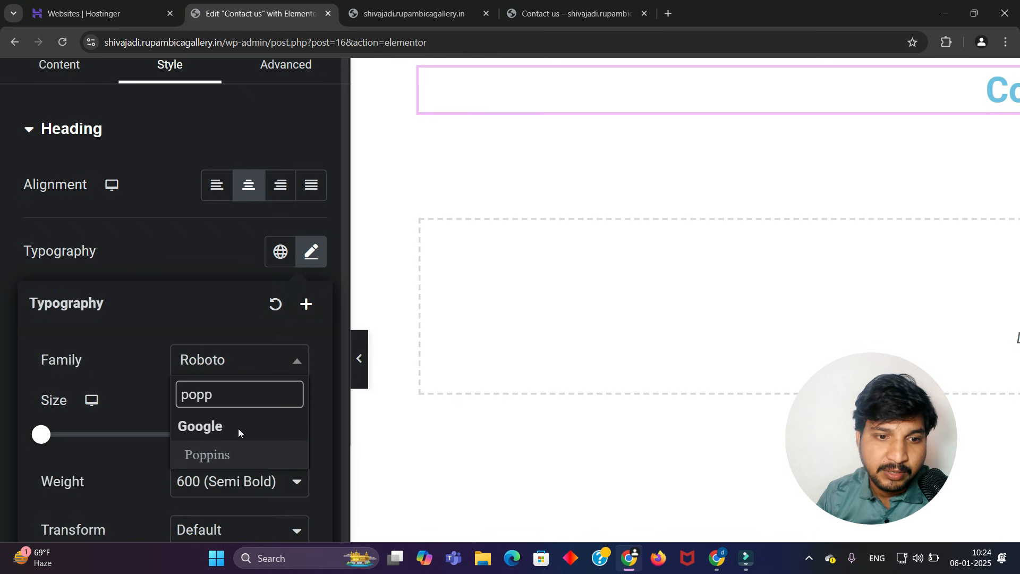
click(222, 453)
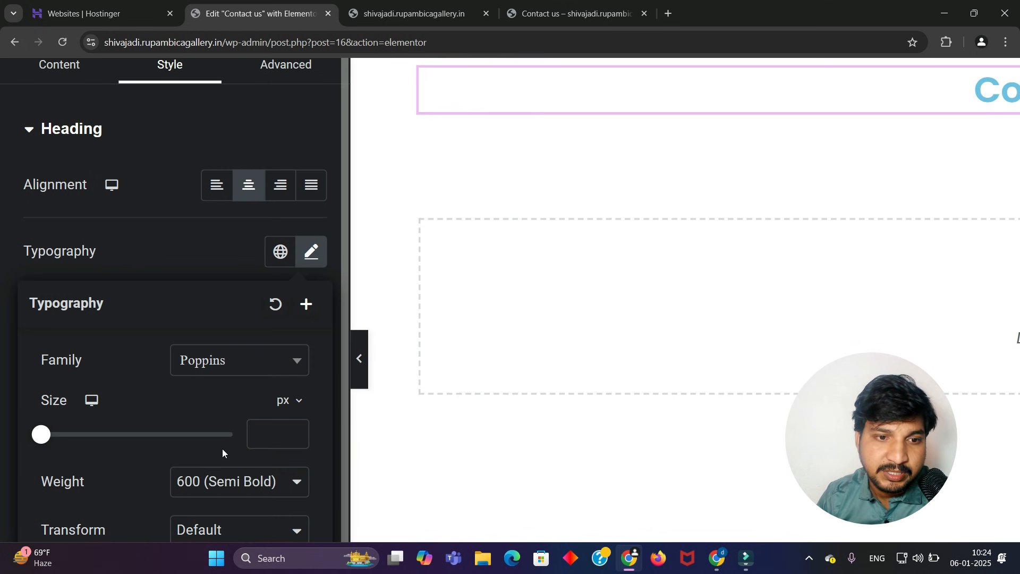
key(ctrl+minus)
key(ctrl+minus)
key(ctrl+minus)
key(ctrl+minus)
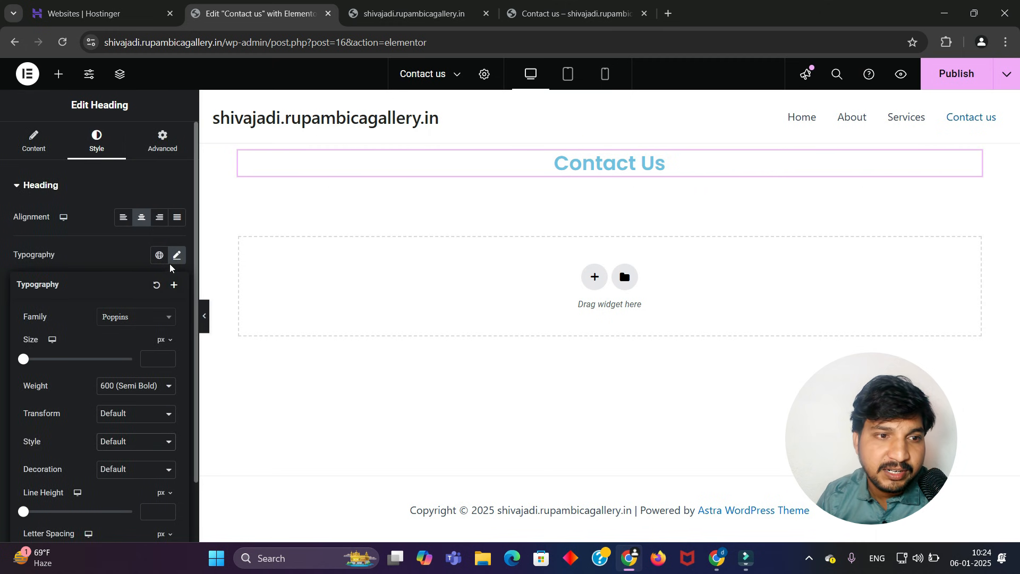
scroll(65, 269, up, 3)
scroll(64, 266, up, 5)
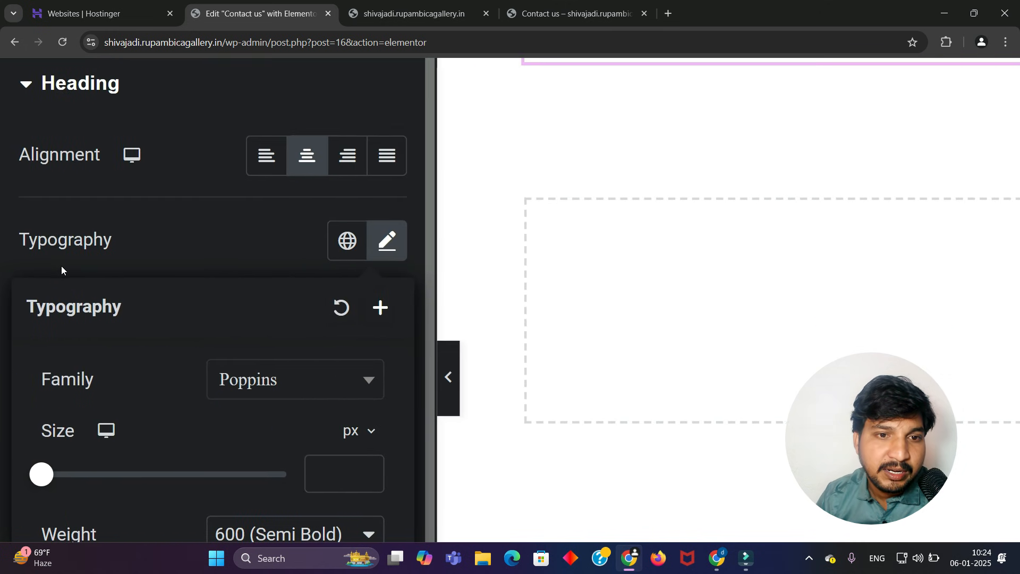
click(412, 246)
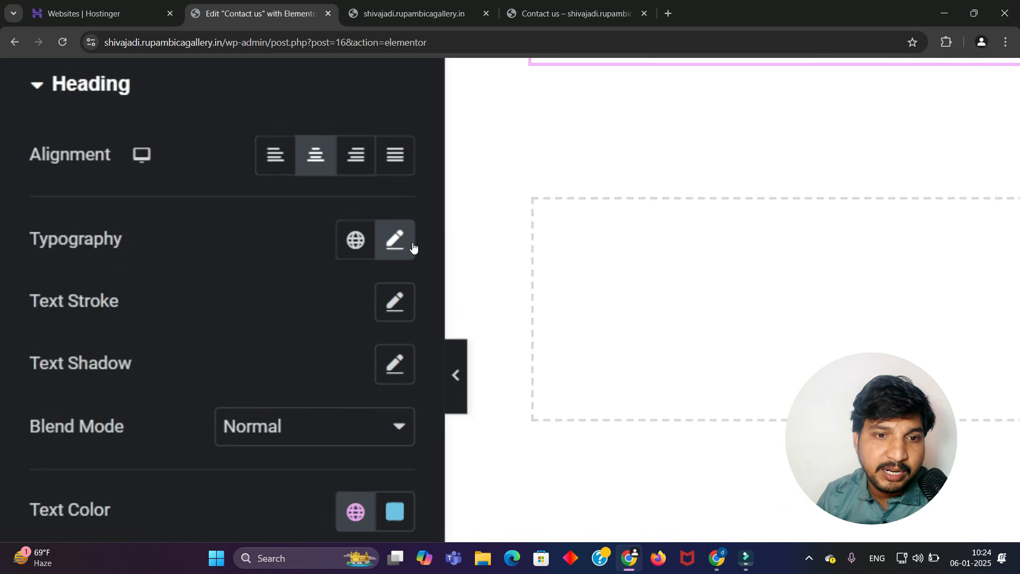
- Set the Contact Us heading's text color to orange #FE7400
scroll(413, 247, down, 2)
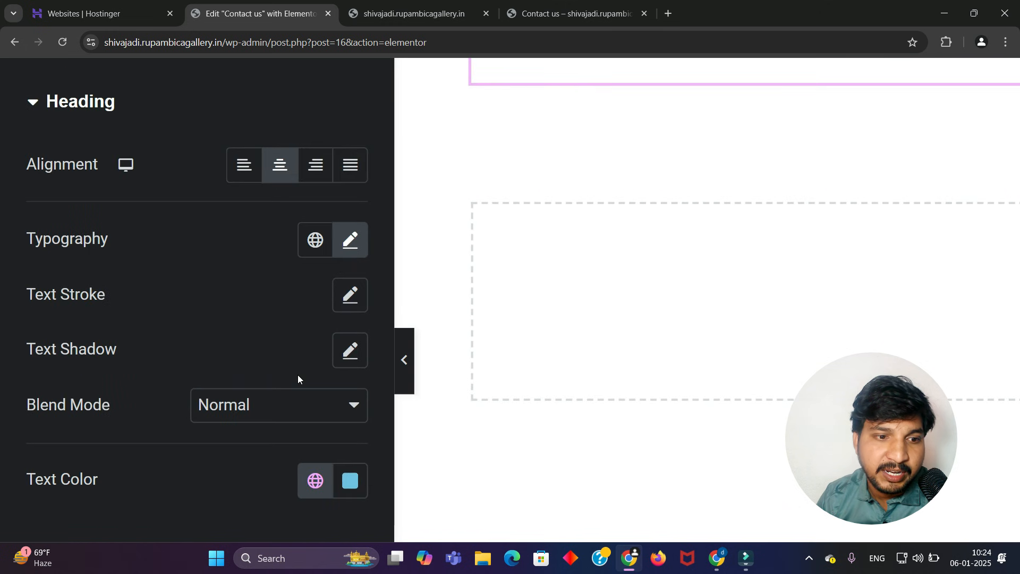
scroll(297, 380, down, 1)
scroll(84, 419, down, 1)
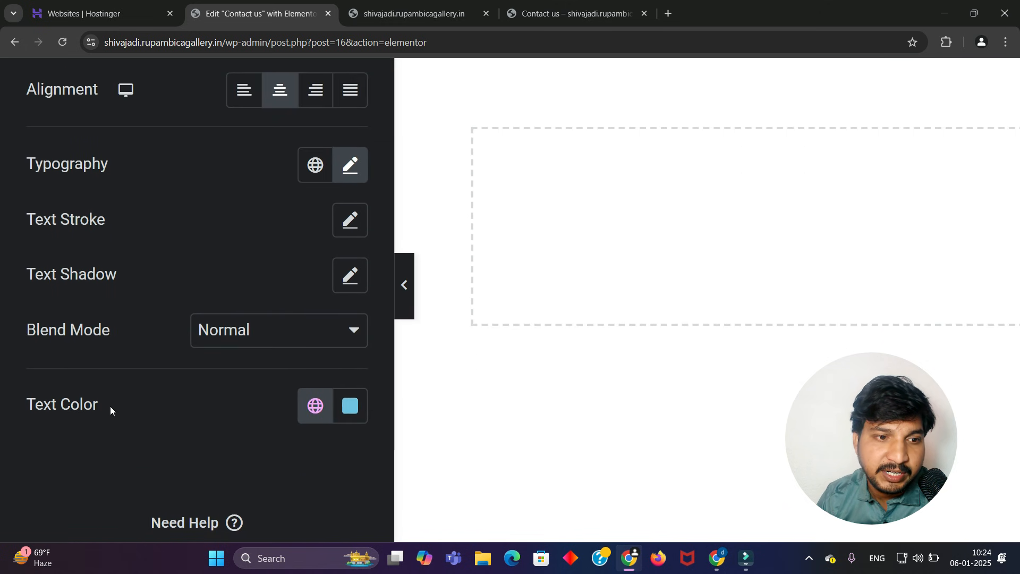
click(351, 412)
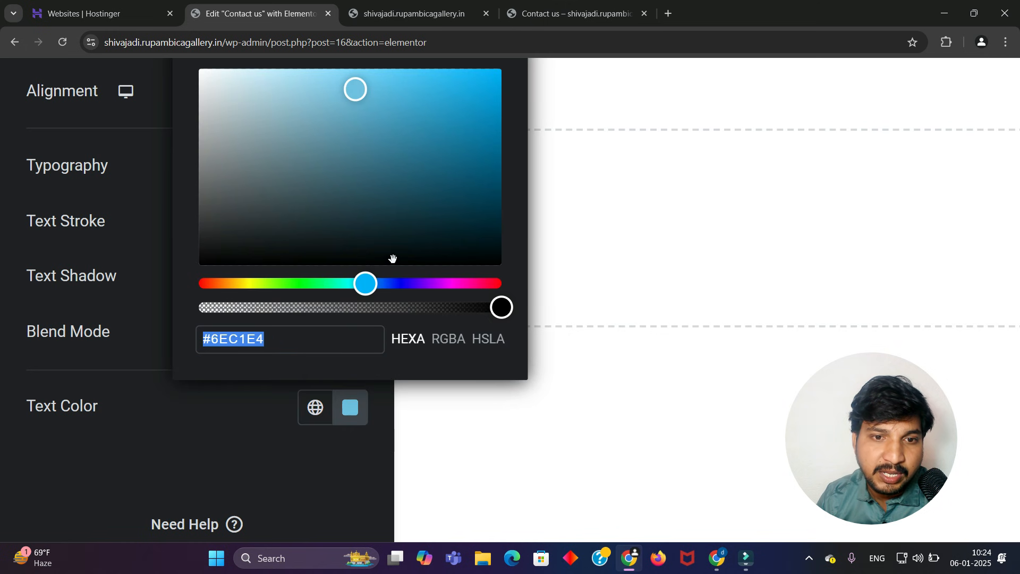
click(431, 269)
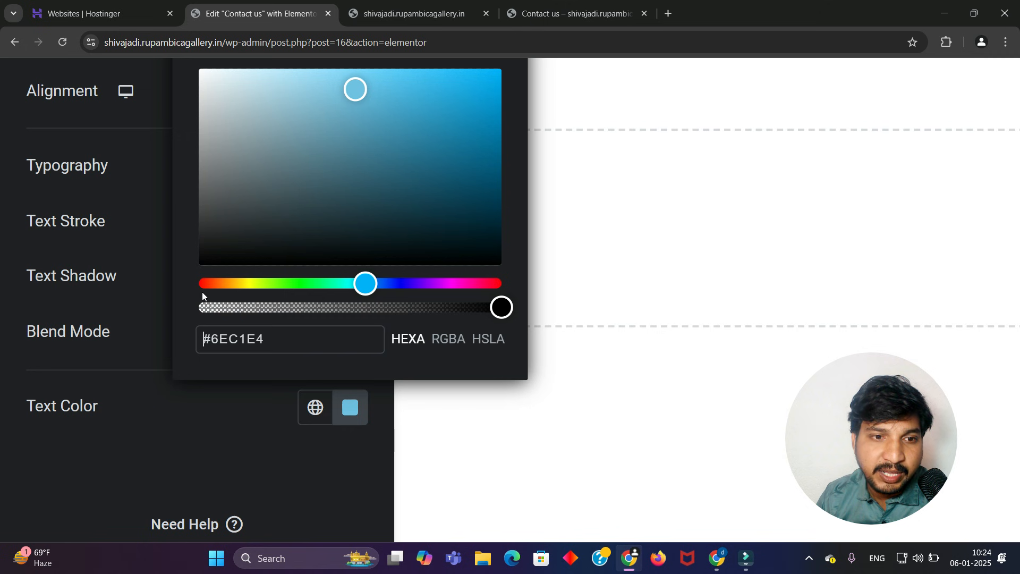
click(222, 284)
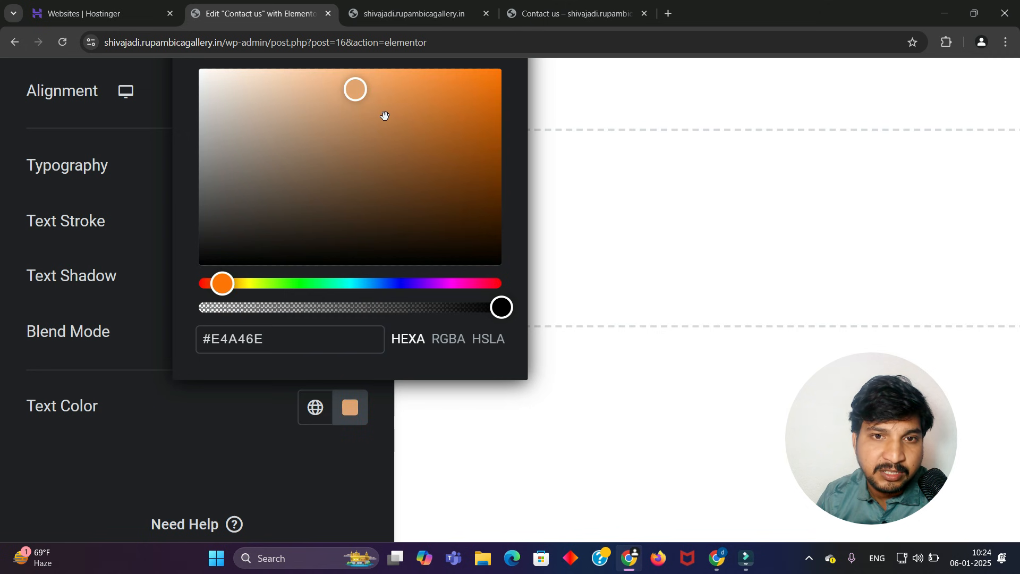
drag(495, 91, 527, 55)
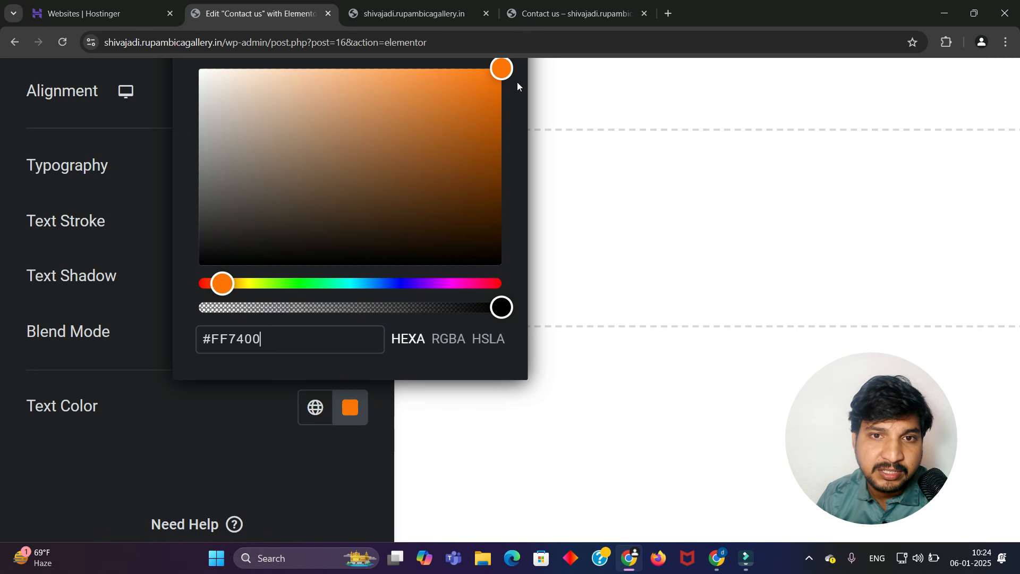
click(500, 63)
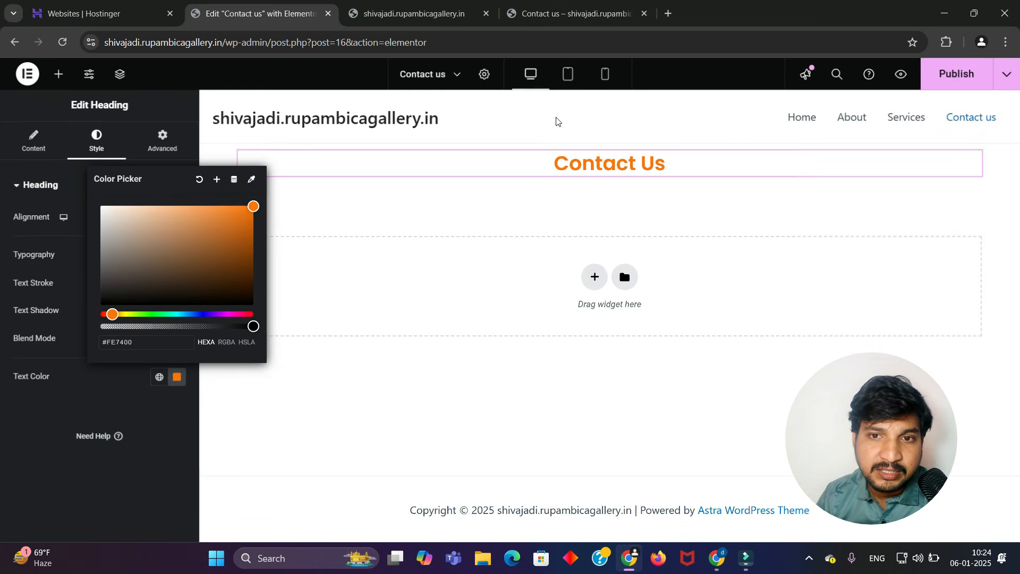
click(549, 189)
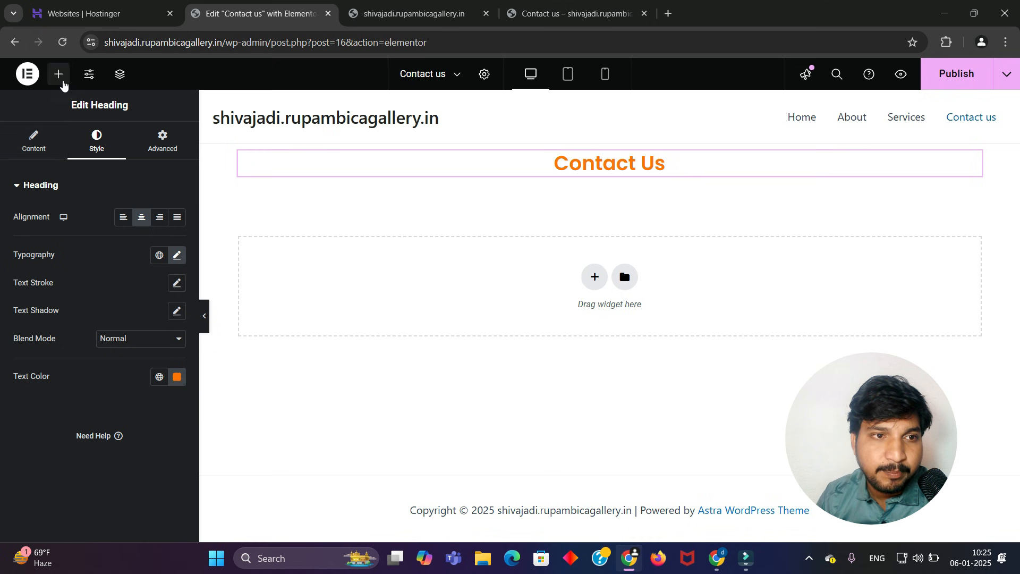
click(59, 74)
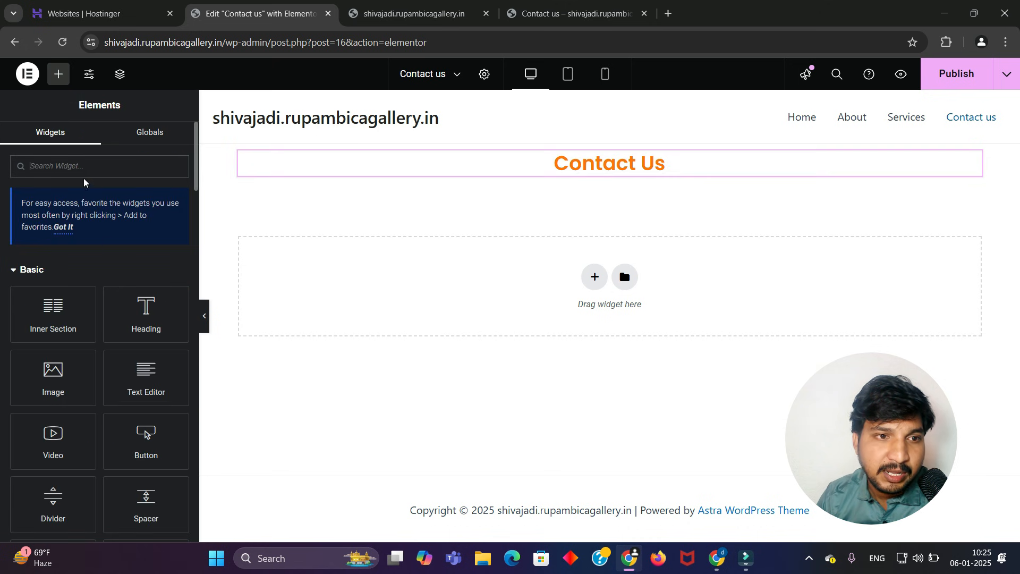
text(form)
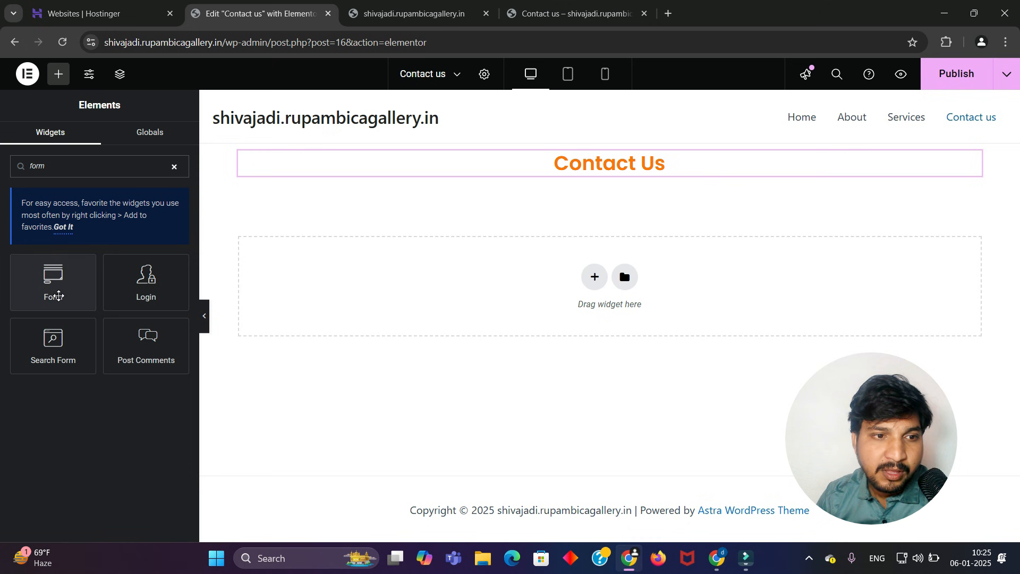
click(55, 291)
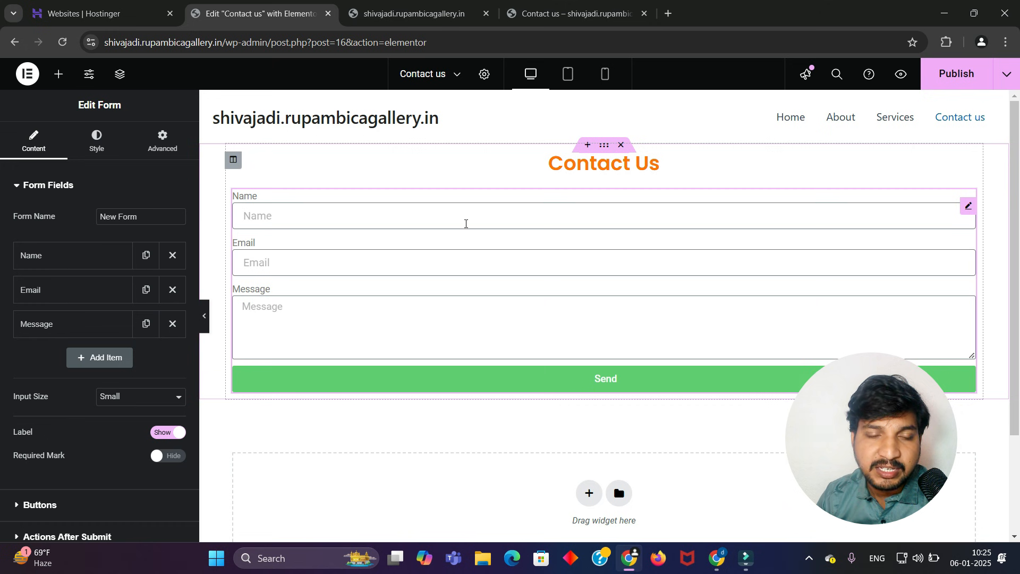
key(ctrl+z)
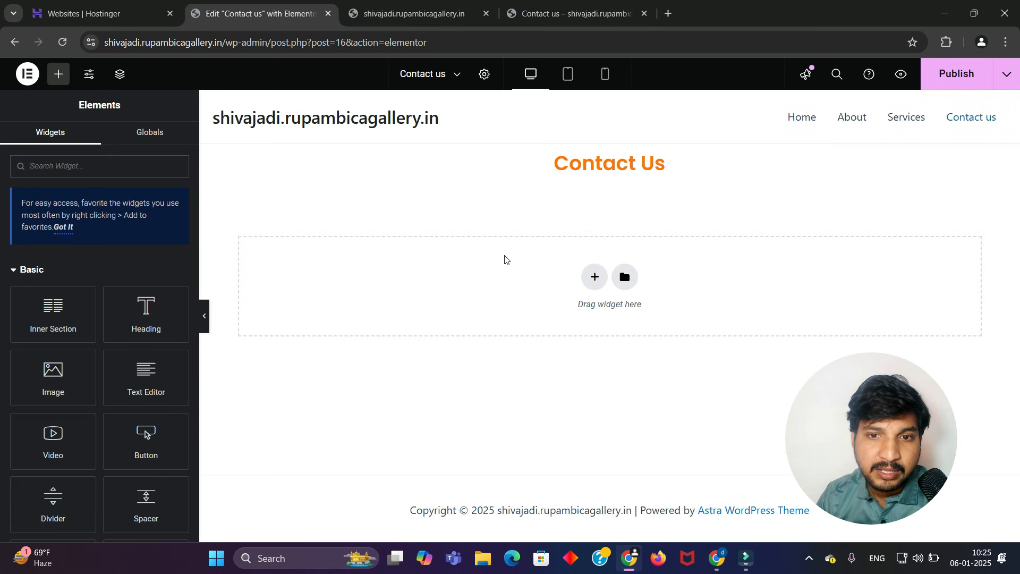
- Place a Form widget in the second column of a new two-column section and open its Name field settings
click(597, 277)
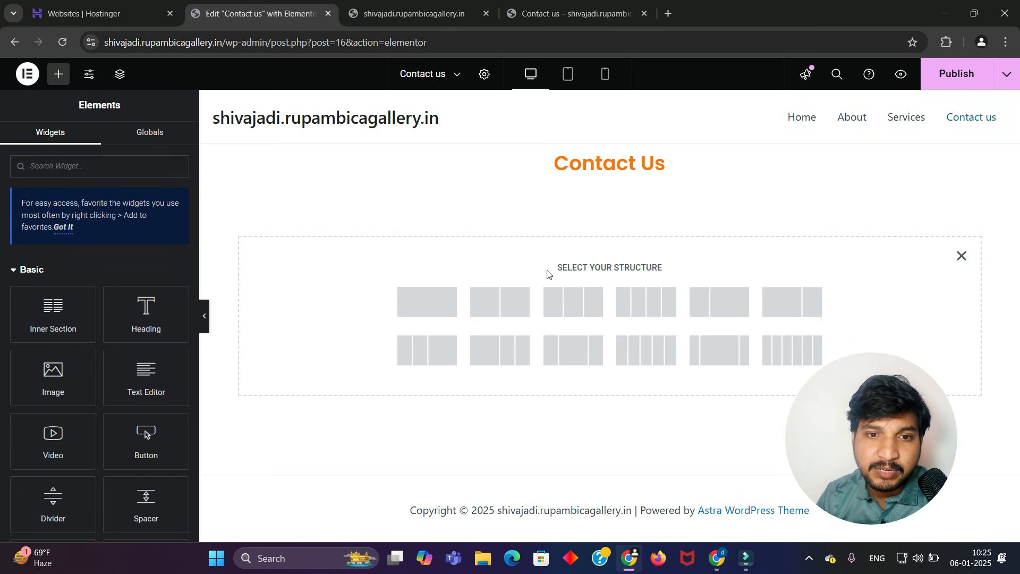
click(498, 301)
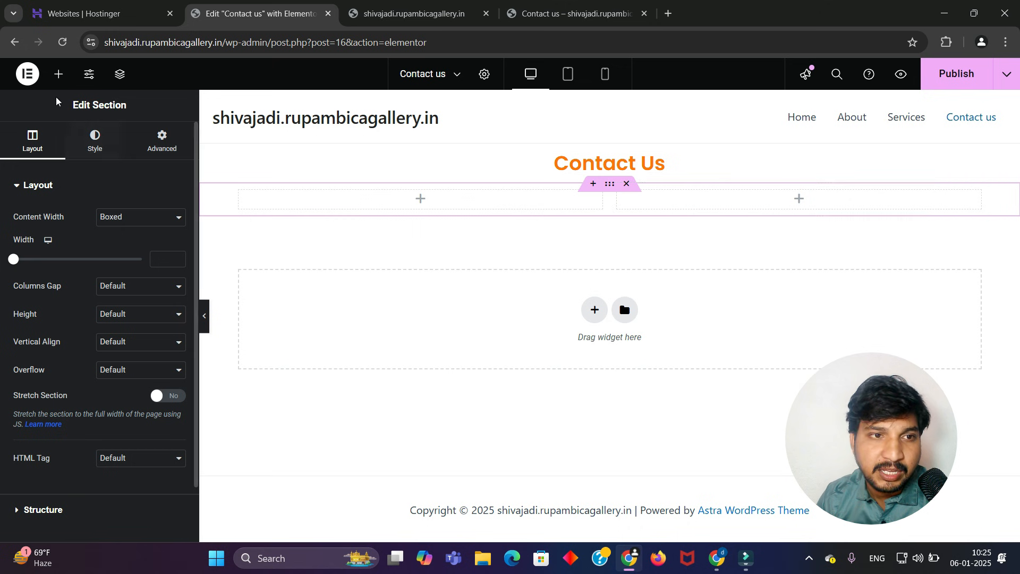
click(59, 74)
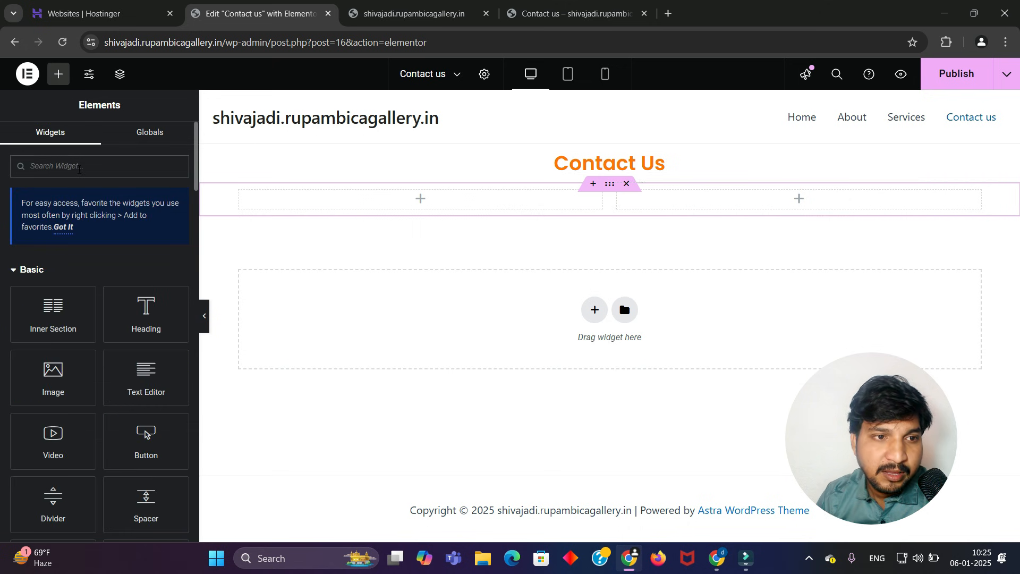
text(form)
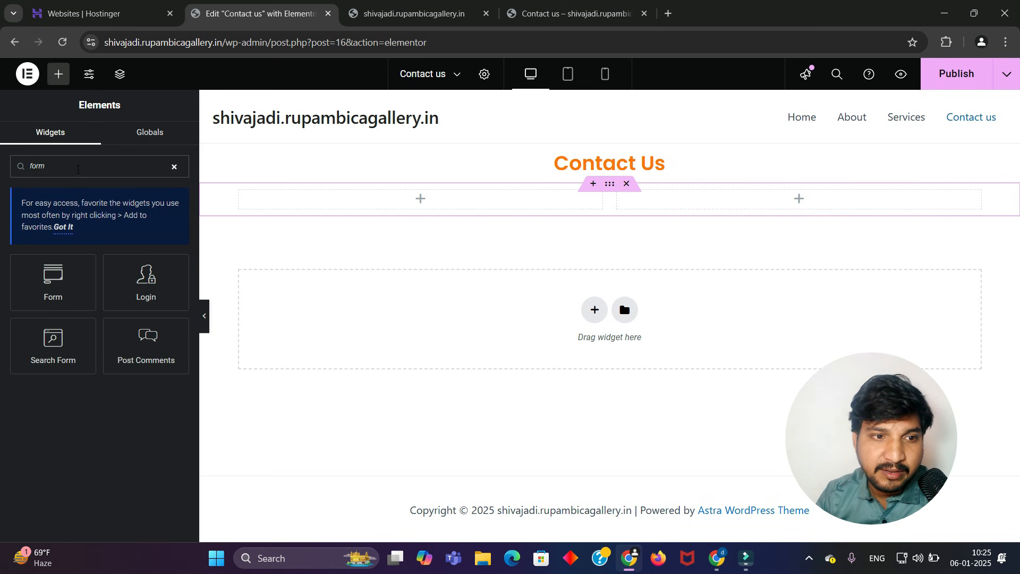
drag(54, 281, 833, 200)
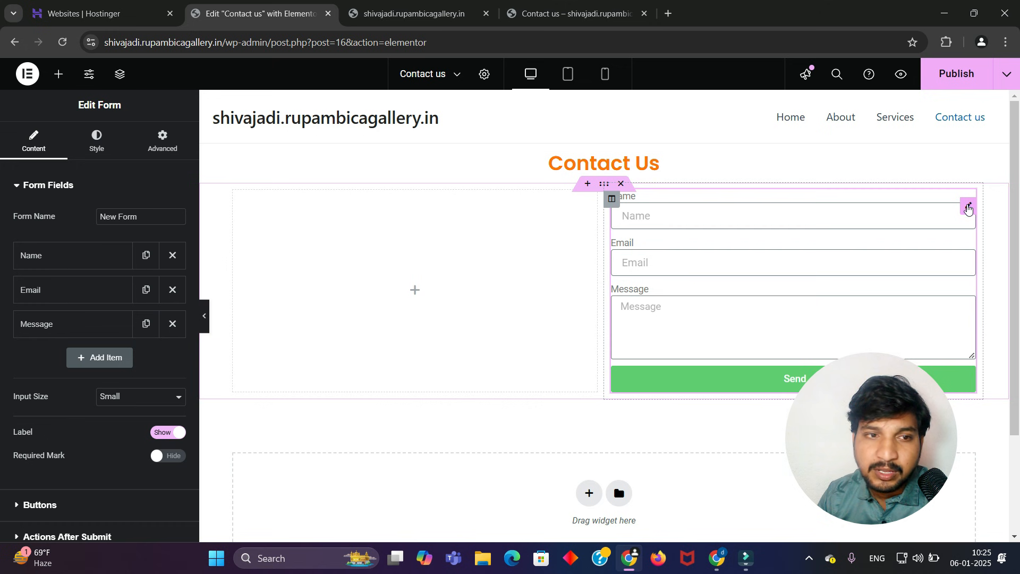
click(55, 261)
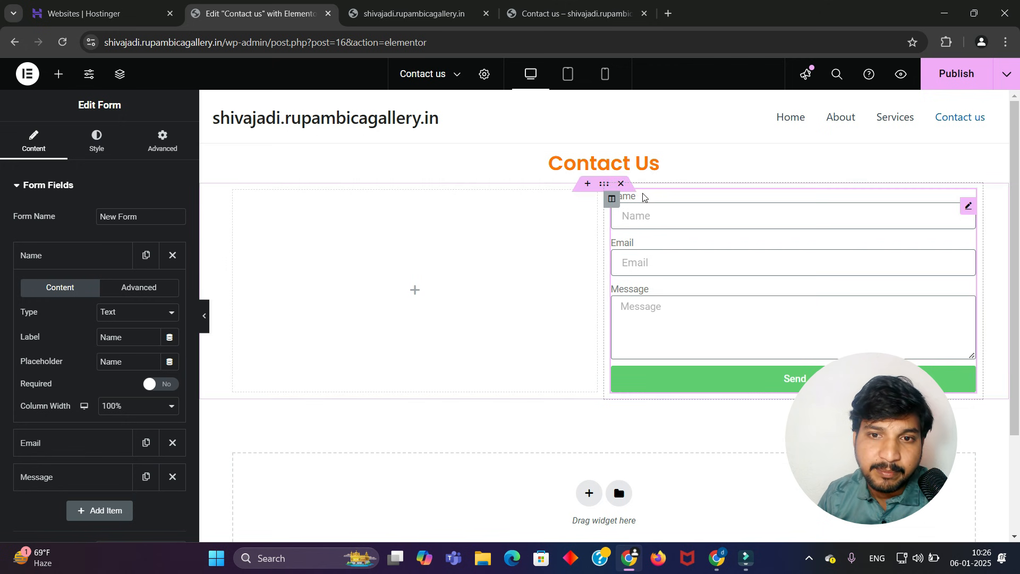
right_click(641, 206)
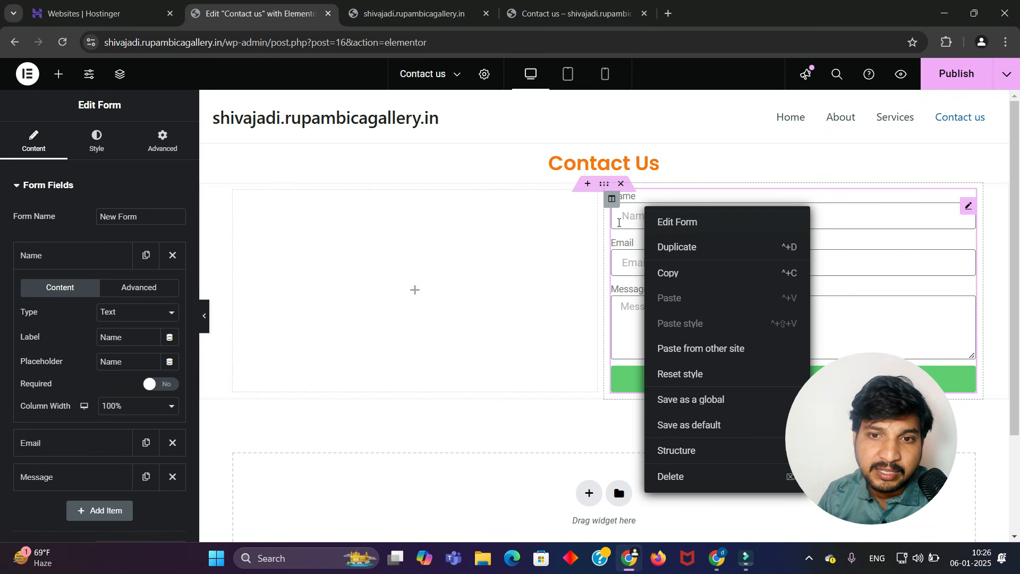
double_click(127, 342)
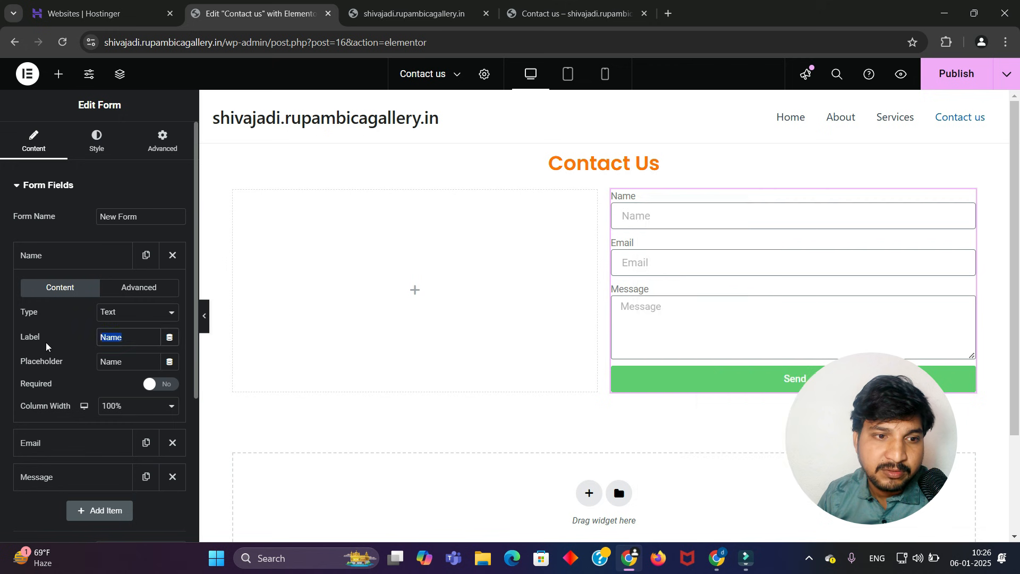
text(You)
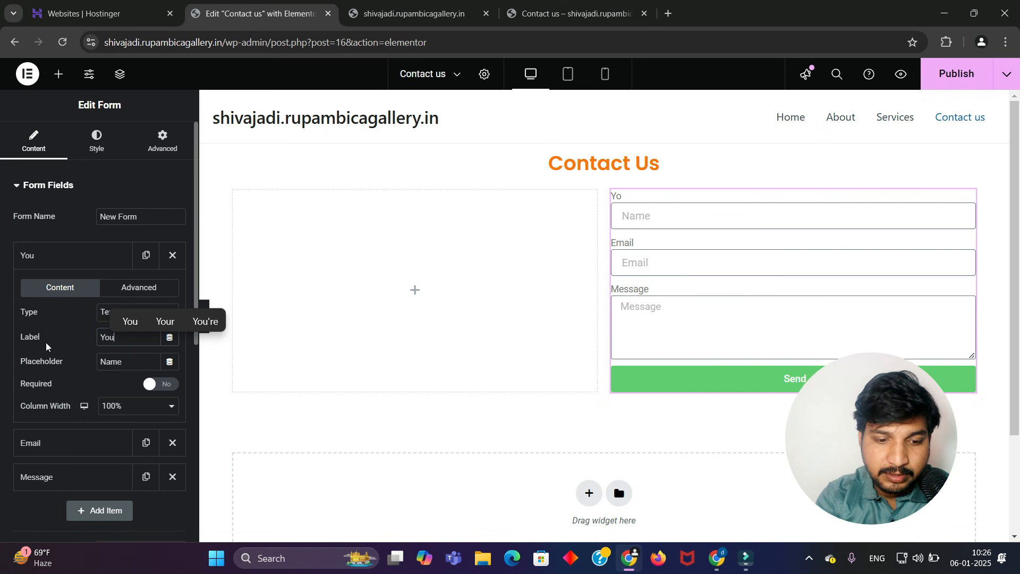
text(r Name)
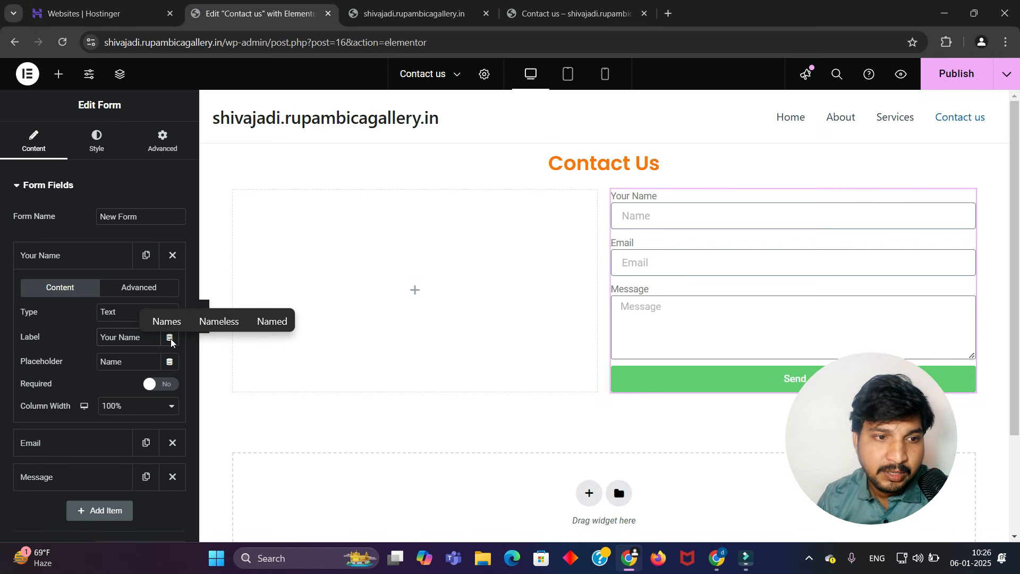
key(ctrl+a)
text(N)
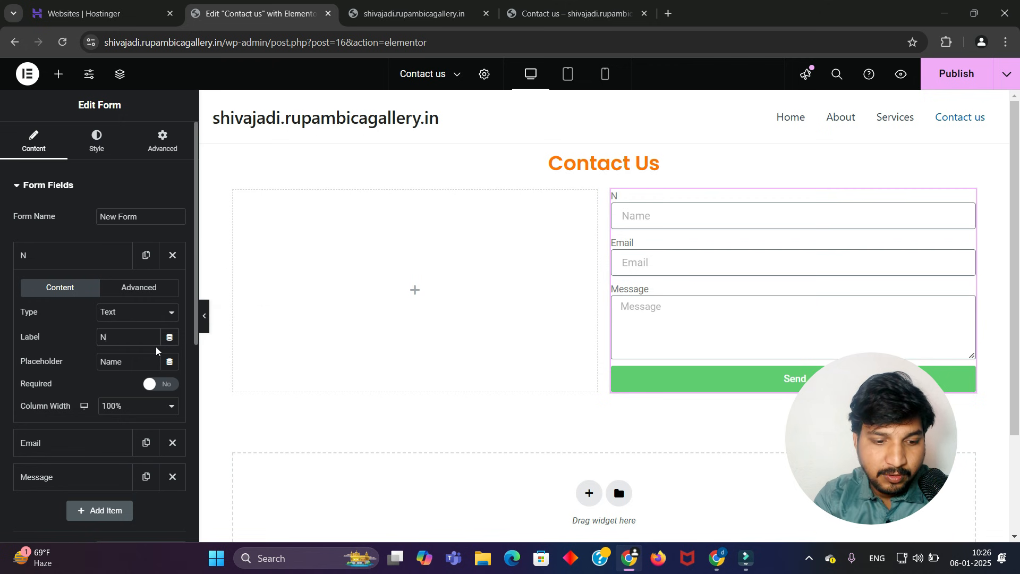
text(ame)
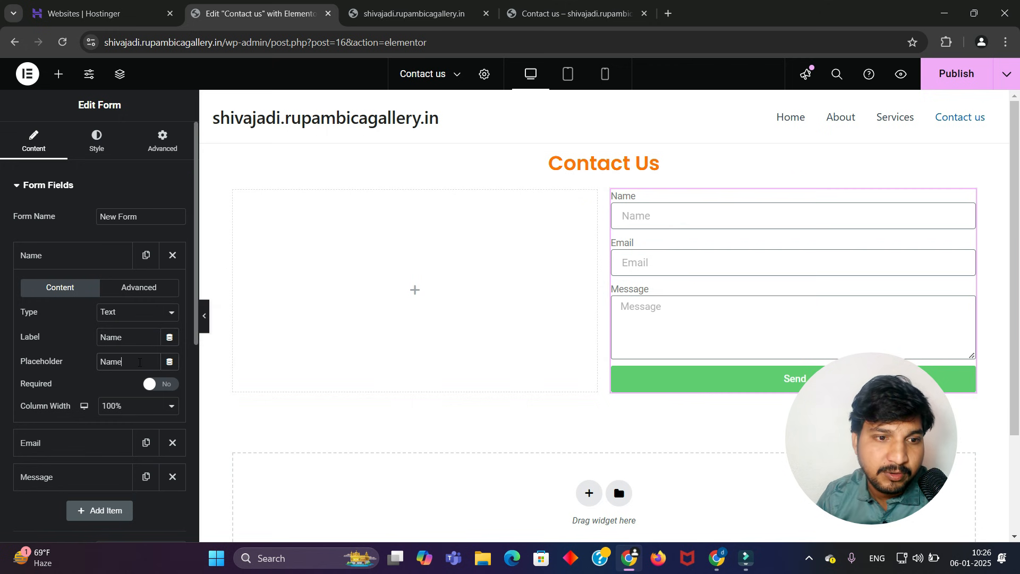
- Set the Name field's placeholder to "Type Your name" and collapse the field's settings
key(ctrl+a)
text(T)
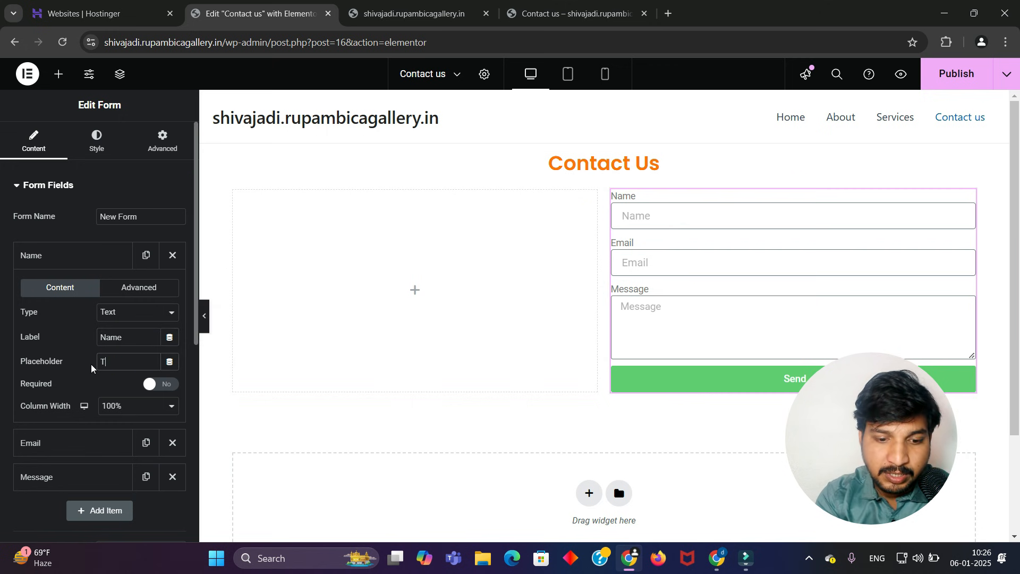
text(ype Y)
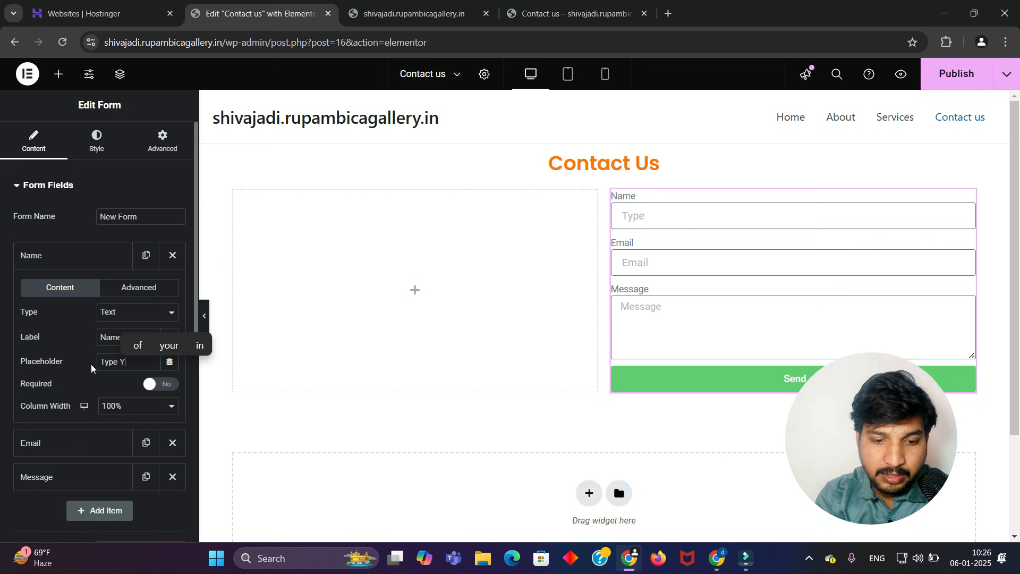
text(ou)
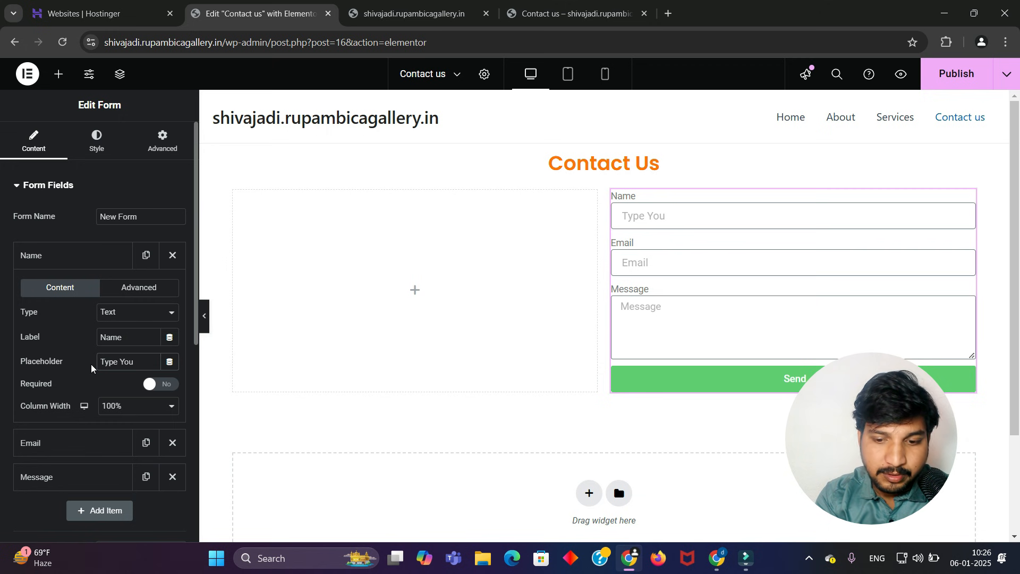
text(r name)
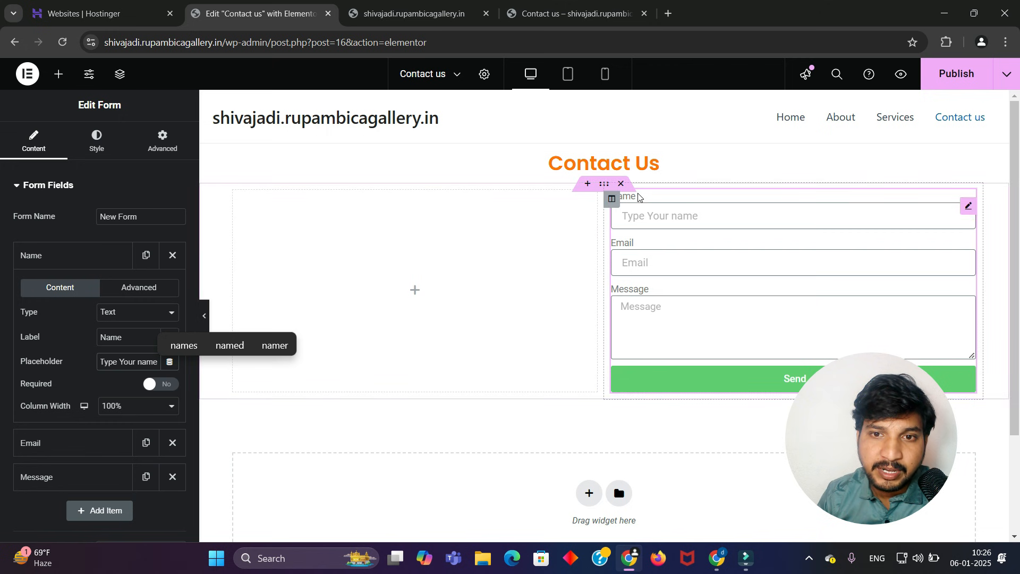
click(48, 259)
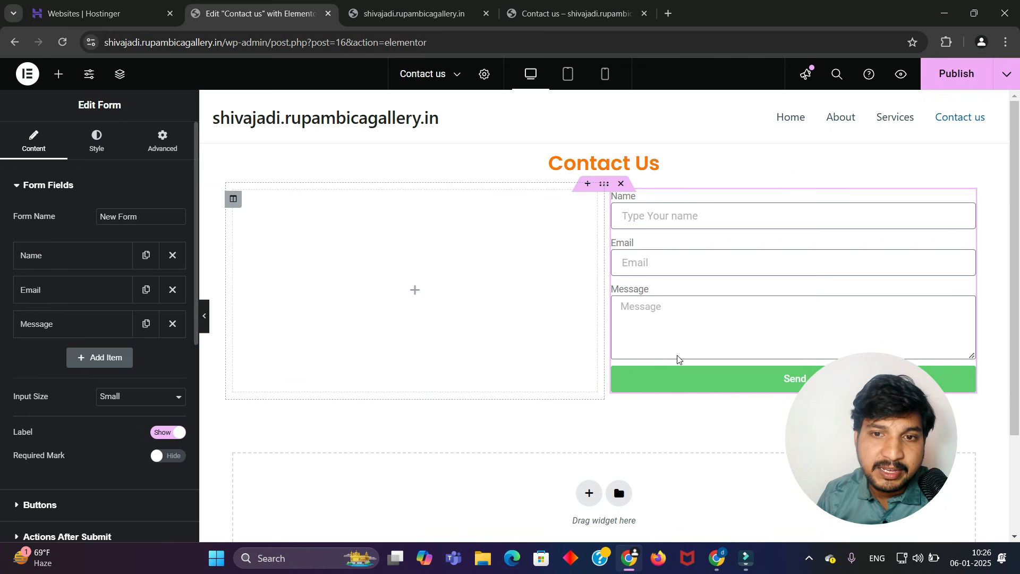
- Set the text color of the form's labels to black #000000
click(96, 139)
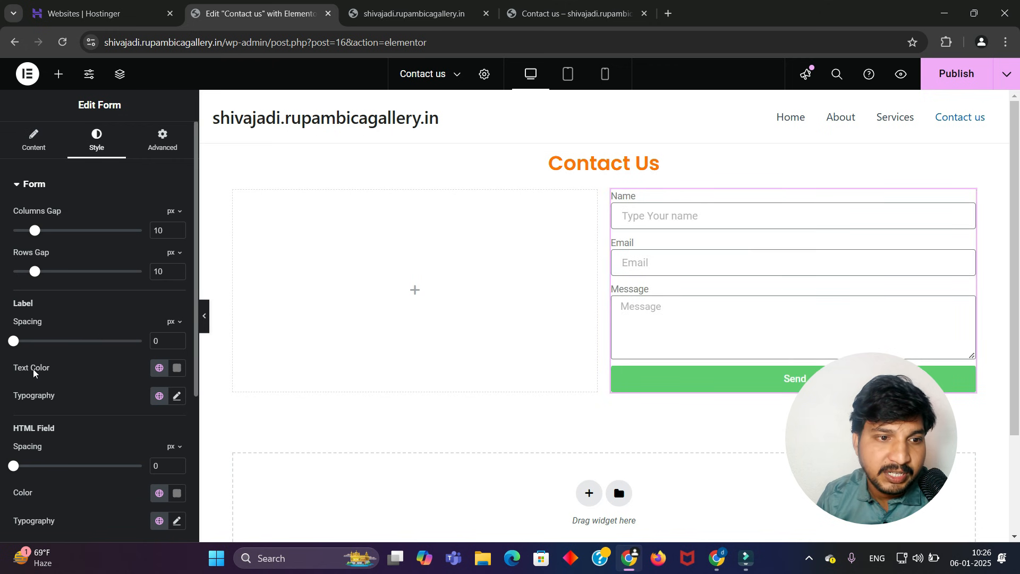
click(178, 368)
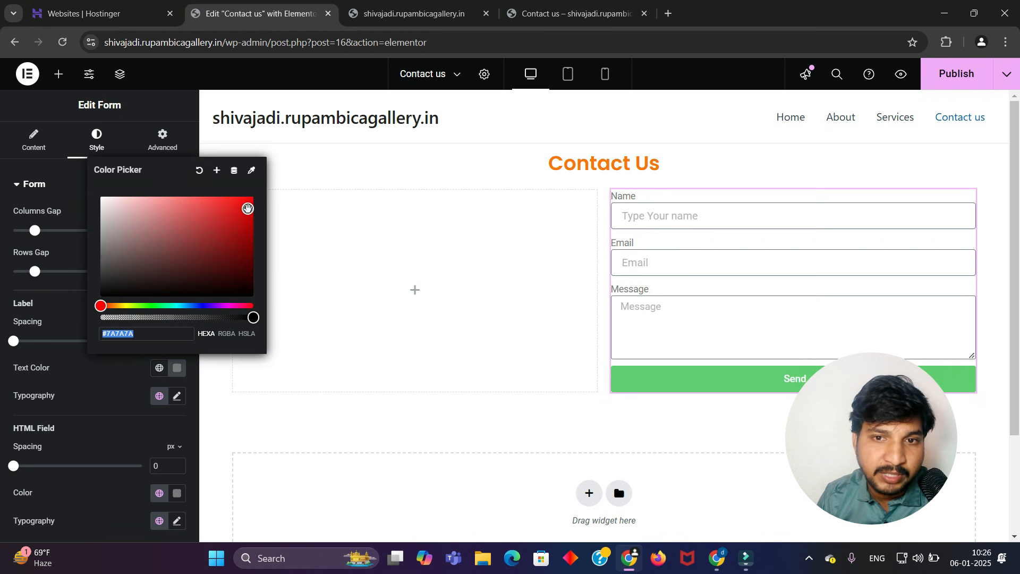
drag(248, 208, 265, 183)
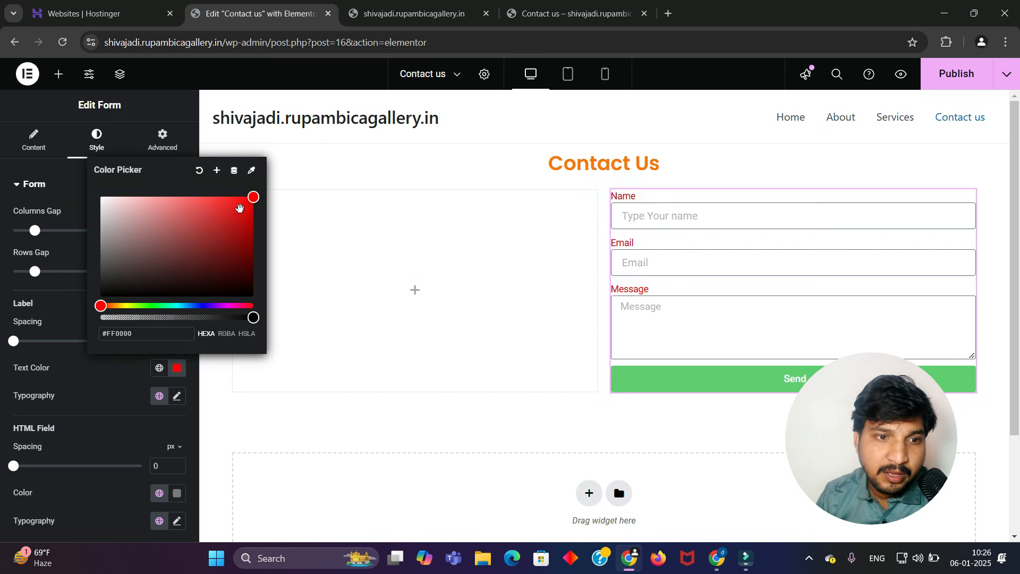
click(251, 200)
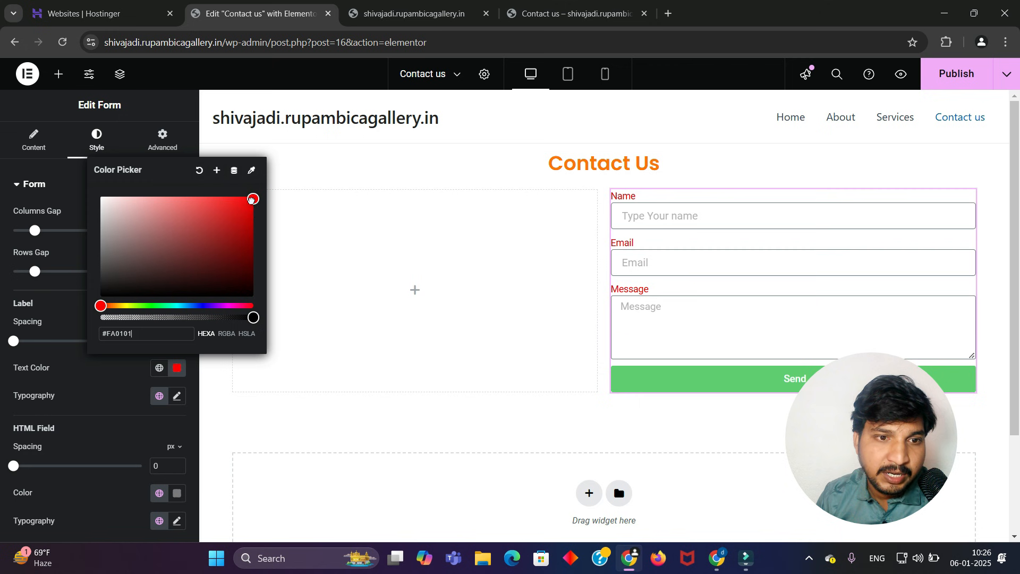
mouse_move(251, 199)
mouse_down()
mouse_move(142, 297)
mouse_move(82, 304)
mouse_up()
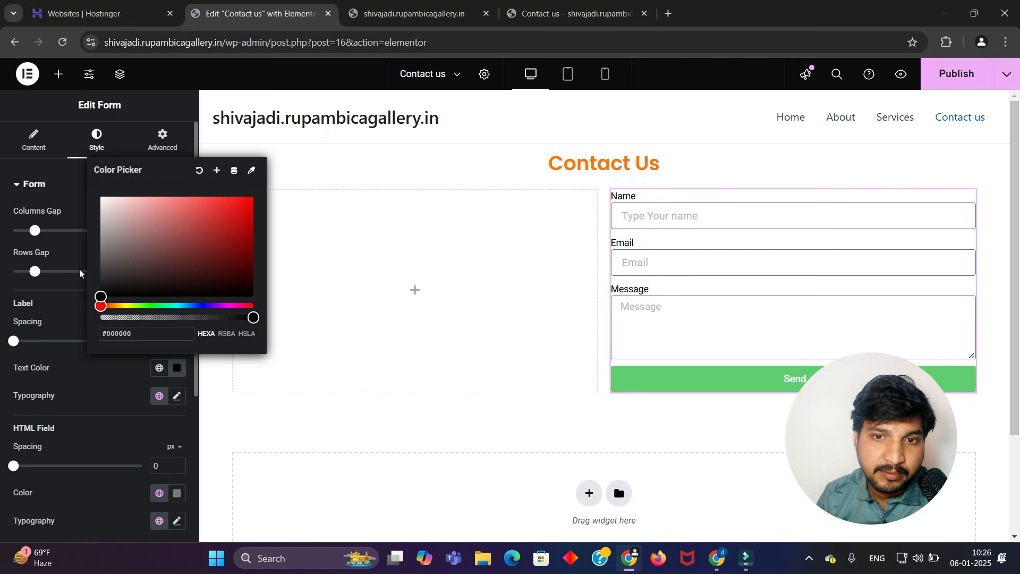
click(71, 246)
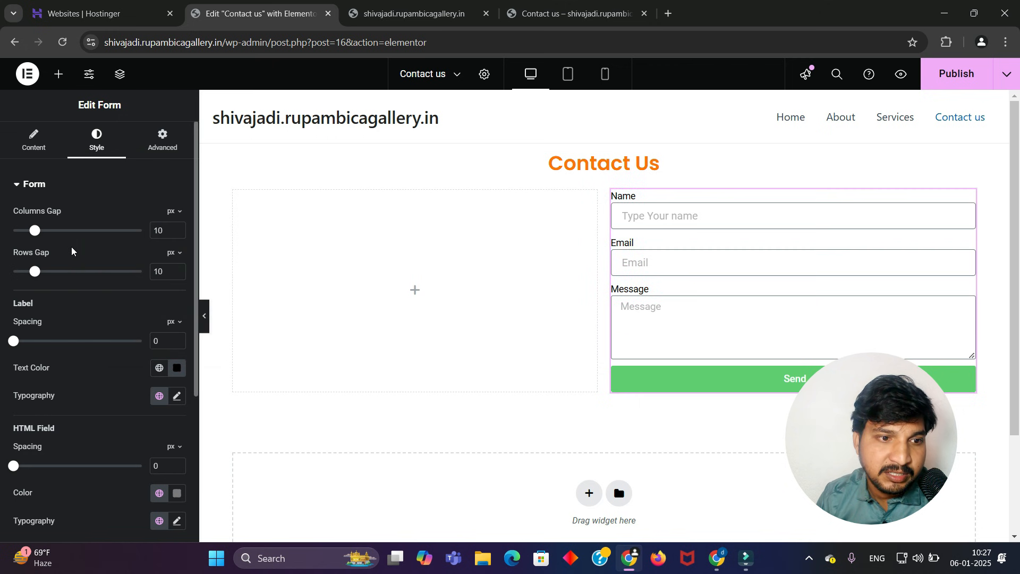
- Set the text color of the form's input fields to black #000000
scroll(79, 399, down, 1)
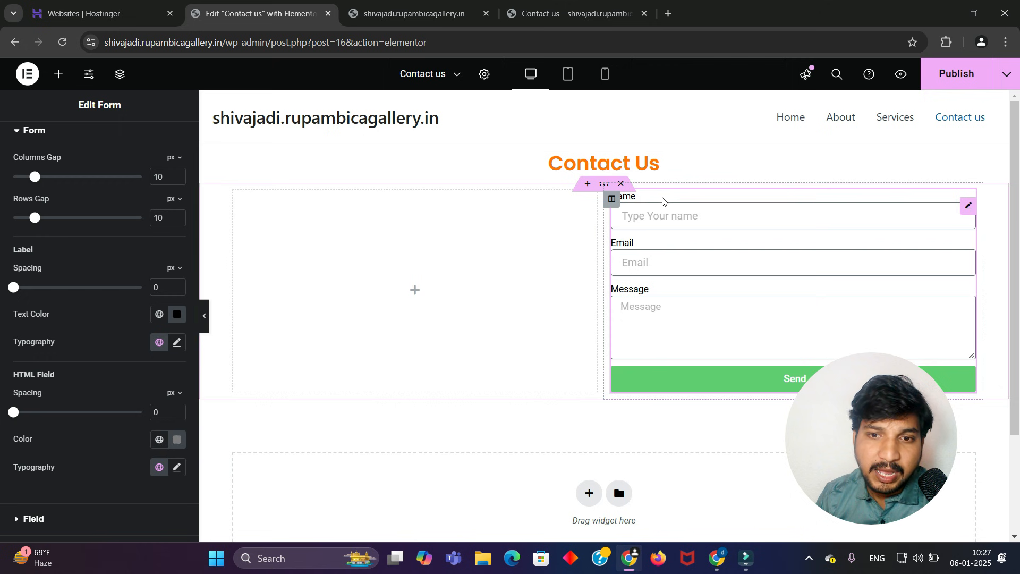
scroll(24, 404, down, 1)
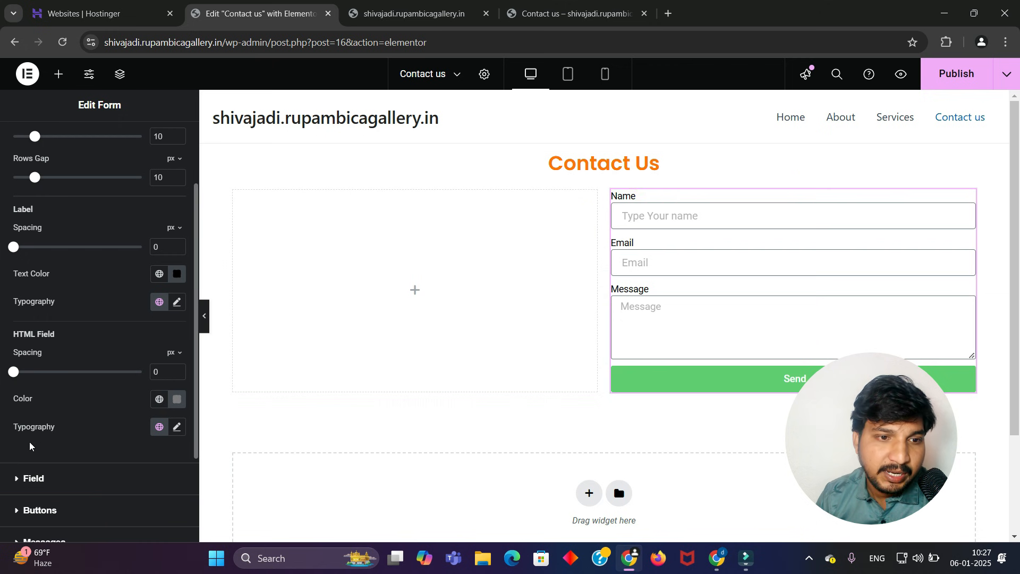
scroll(70, 360, down, 1)
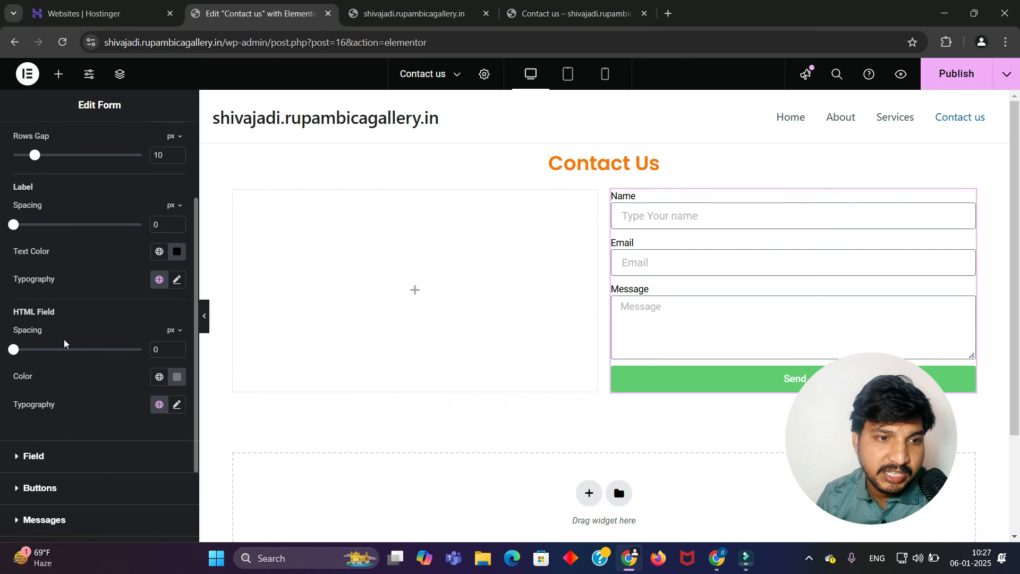
scroll(64, 342, down, 3)
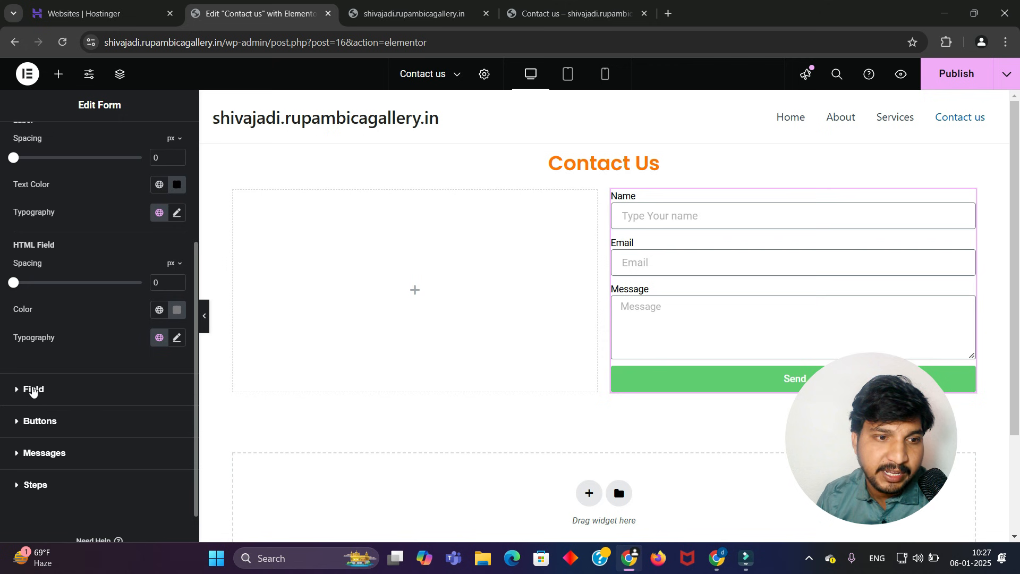
click(33, 389)
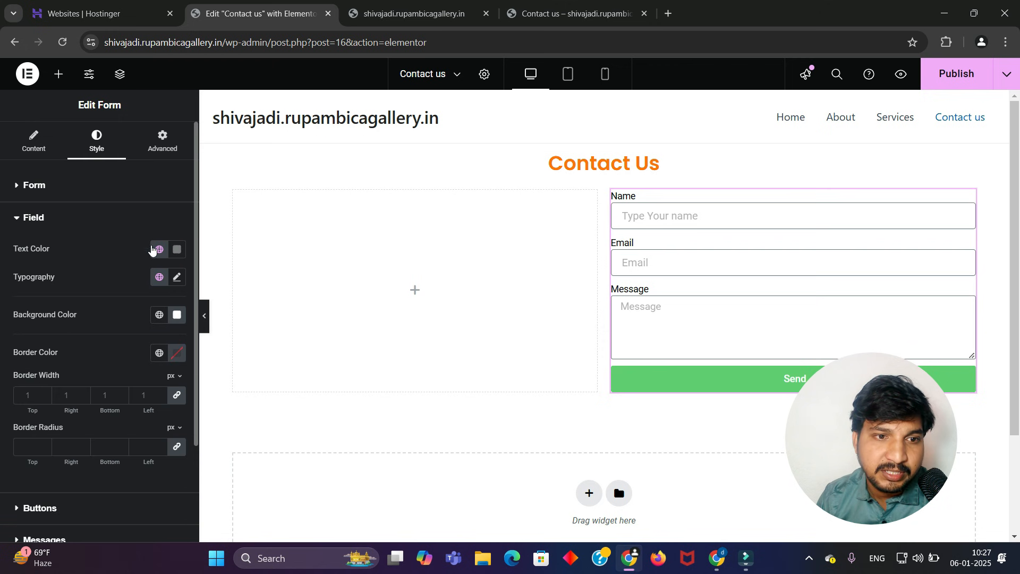
click(177, 249)
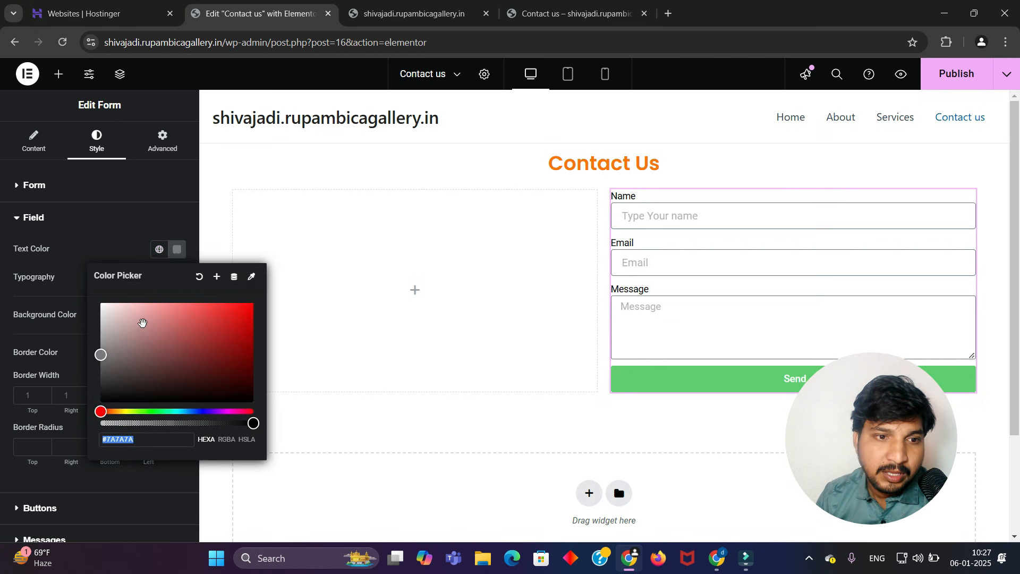
drag(212, 324, 87, 423)
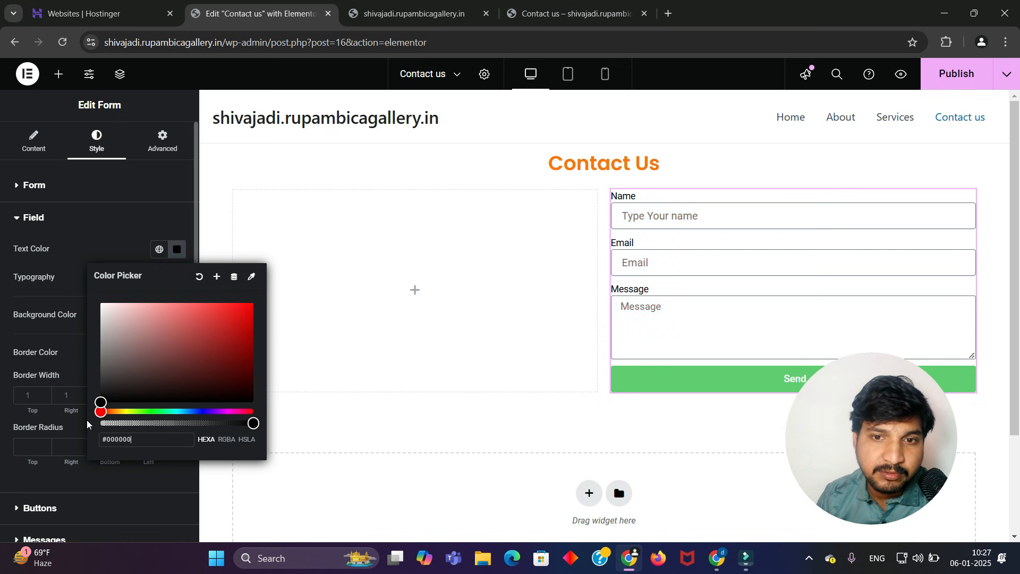
click(77, 365)
- Set the border color of the form's fields to the orange sampled from the Contact Us heading
scroll(77, 364, down, 1)
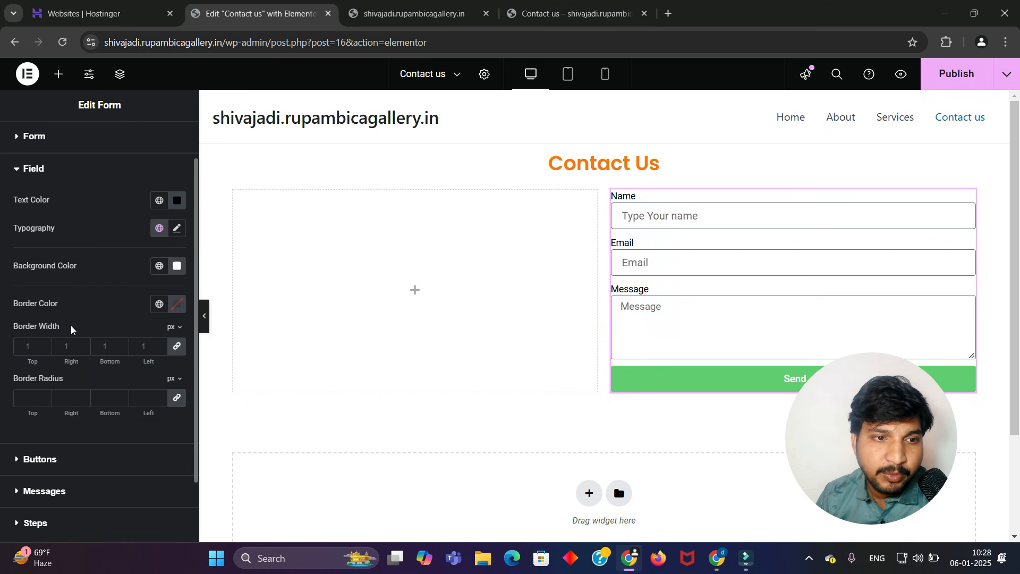
click(175, 309)
drag(209, 392, 244, 373)
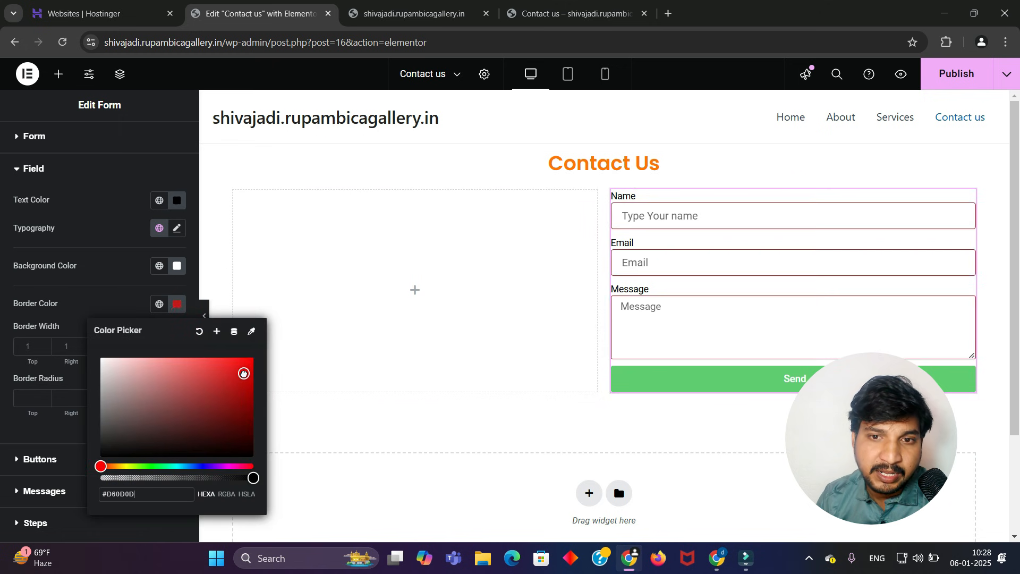
click(251, 332)
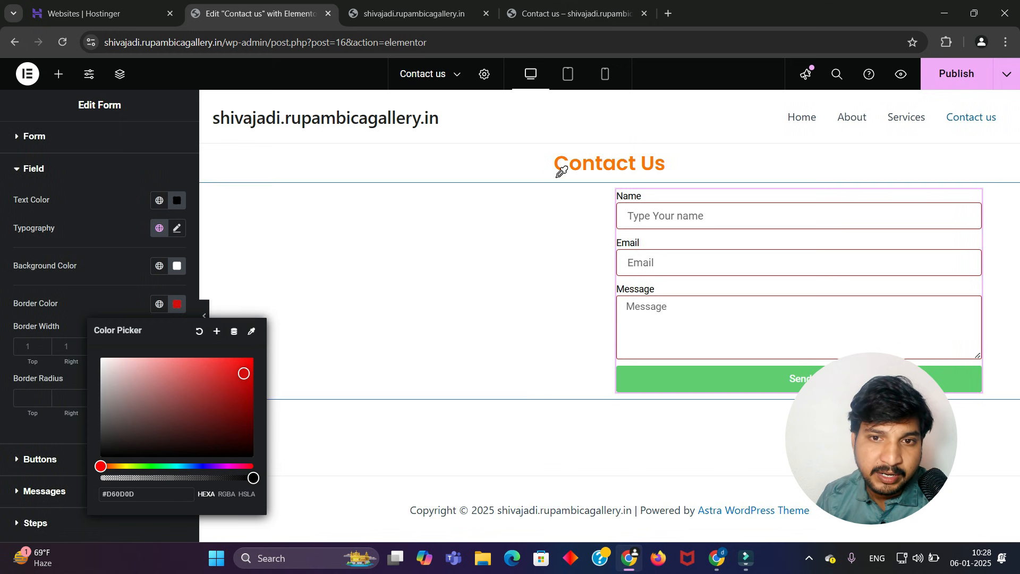
click(589, 164)
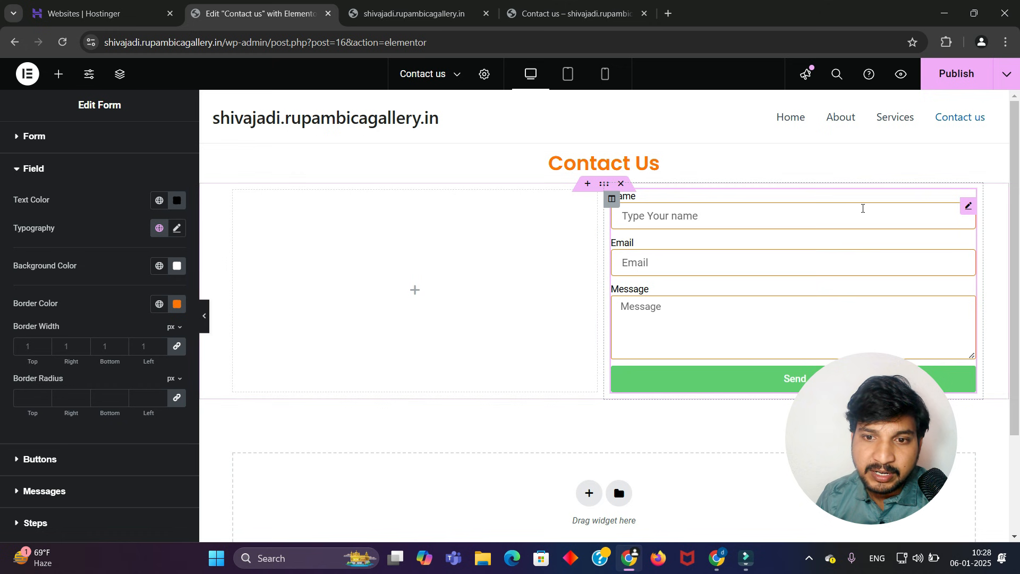
- Set the Send button's background color to the orange sampled from the Contact Us heading
scroll(122, 390, down, 2)
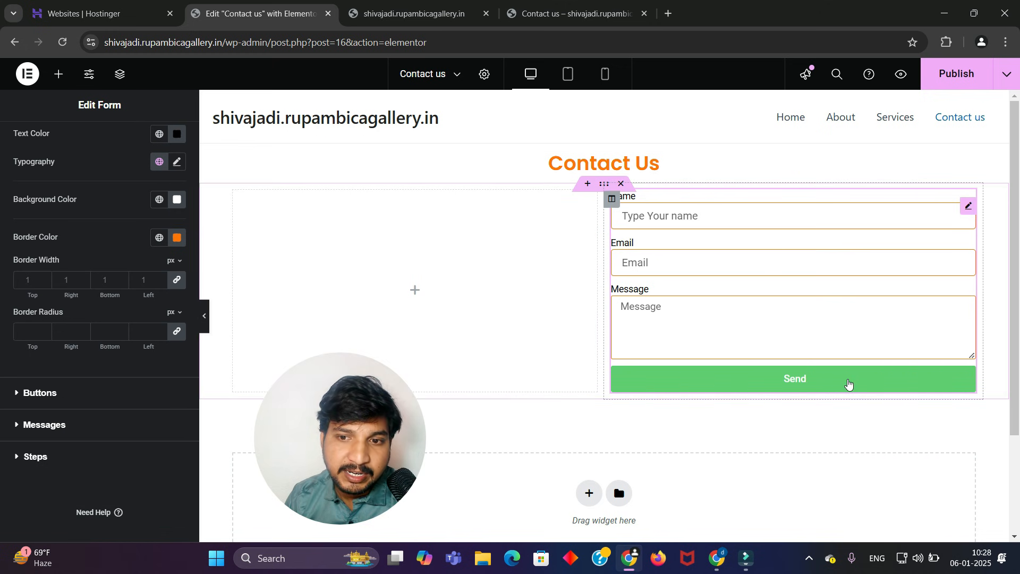
click(43, 393)
scroll(45, 389, down, 2)
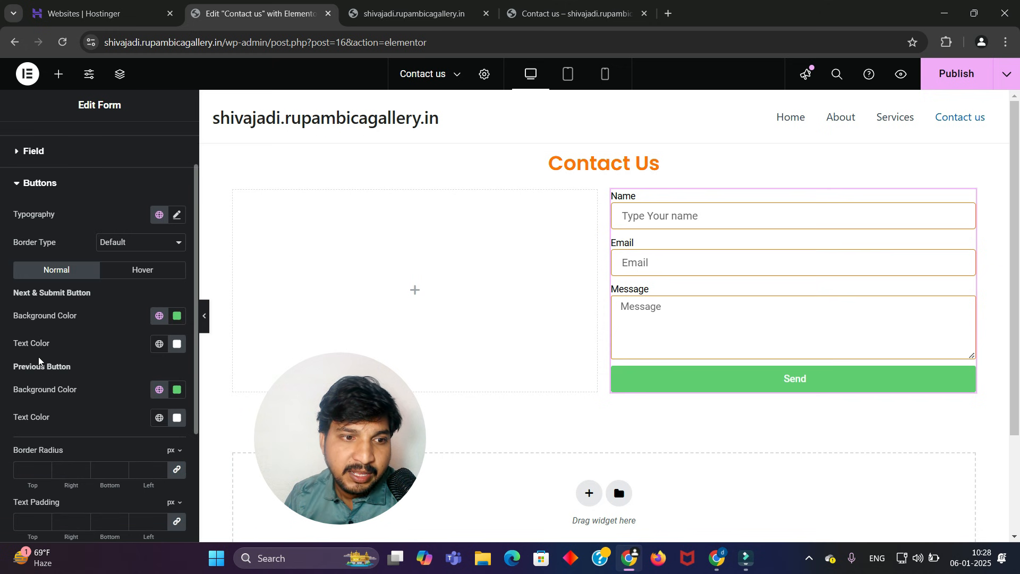
click(178, 316)
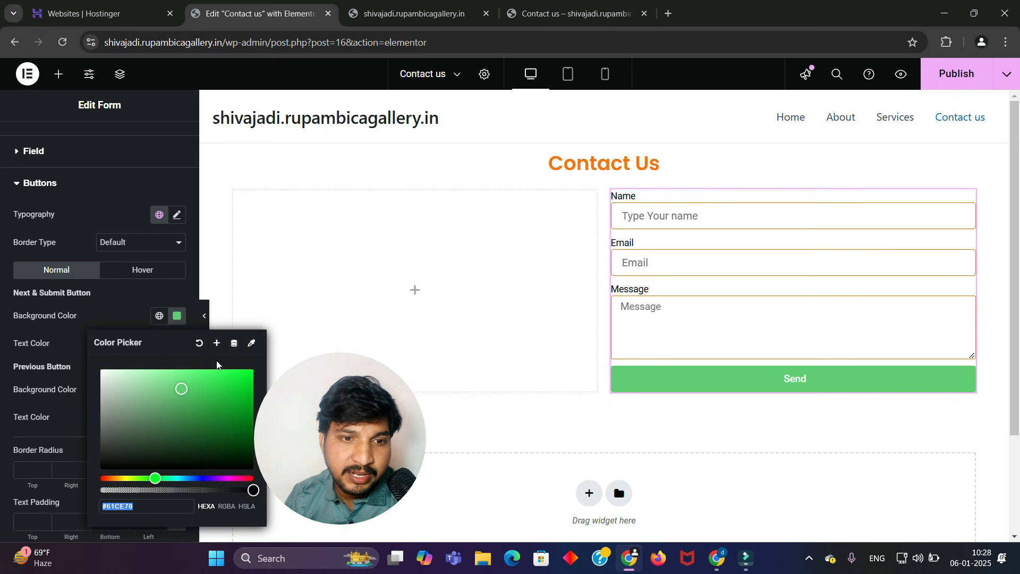
click(251, 343)
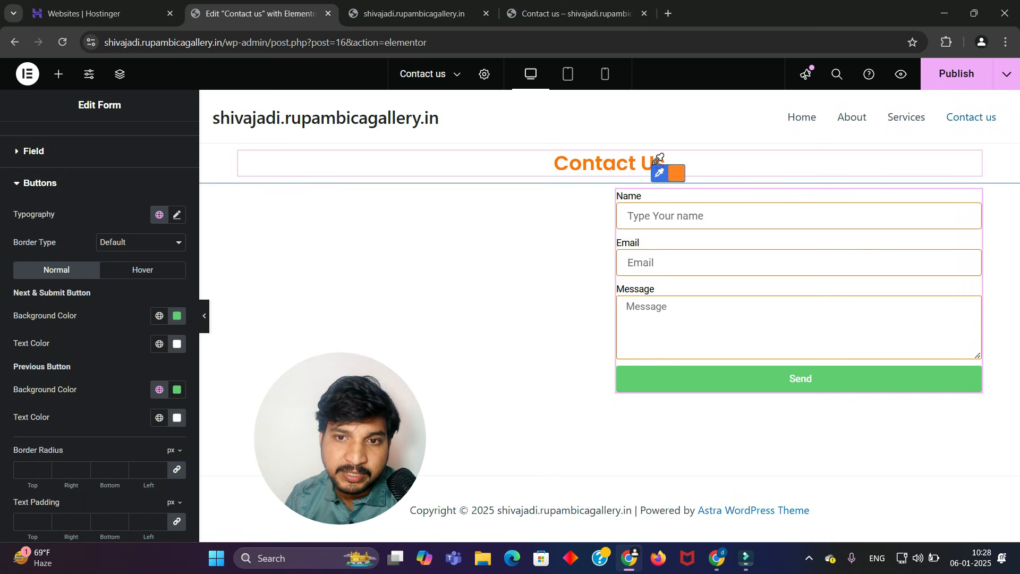
click(656, 160)
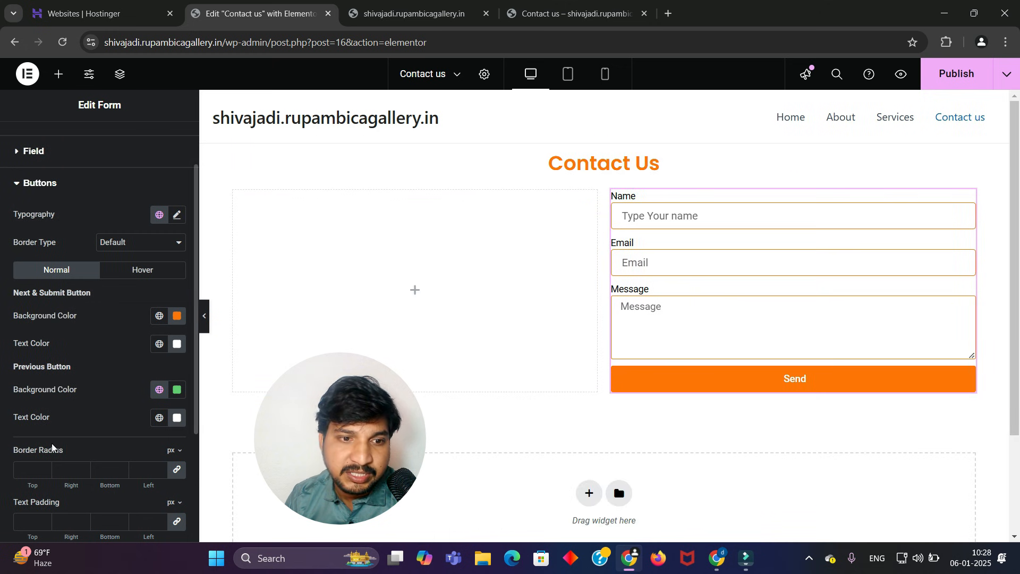
scroll(93, 336, down, 1)
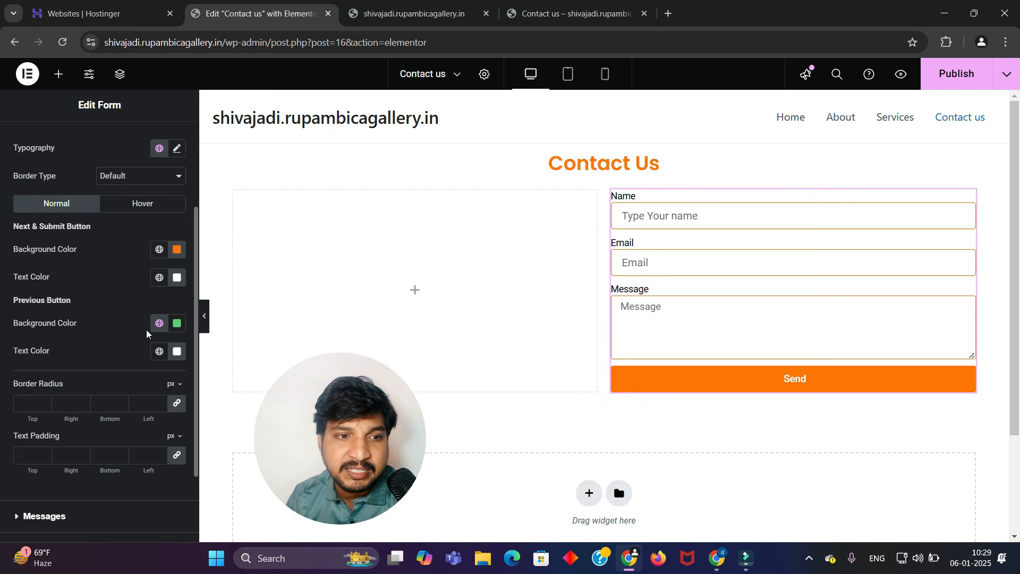
scroll(131, 340, down, 2)
scroll(132, 339, up, 1)
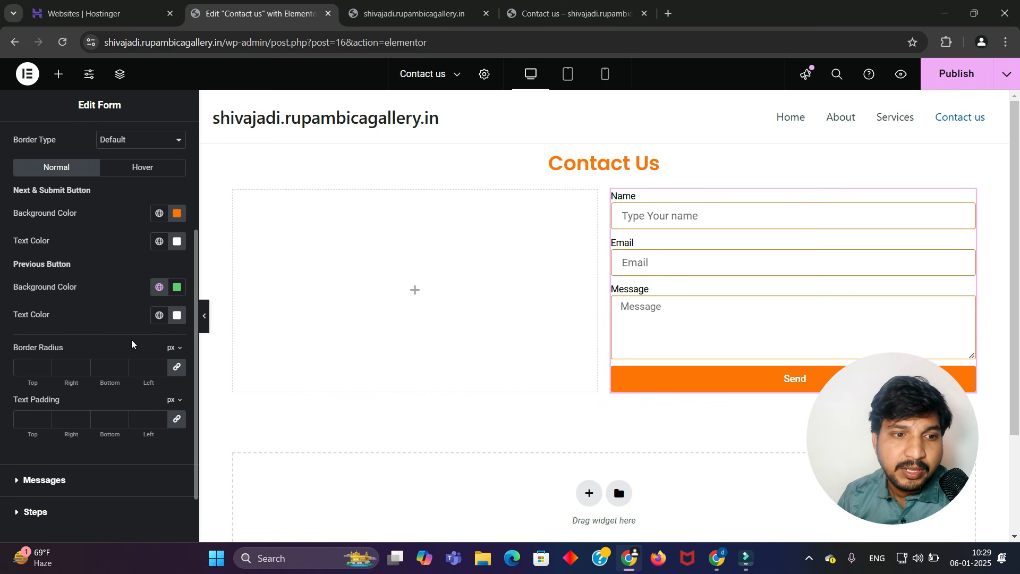
click(60, 480)
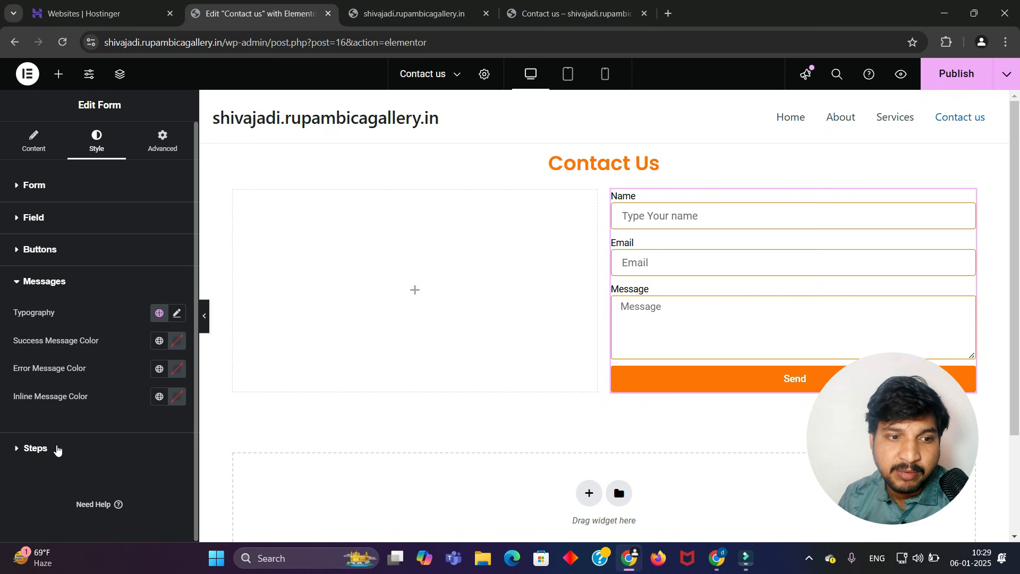
click(29, 458)
scroll(64, 443, down, 3)
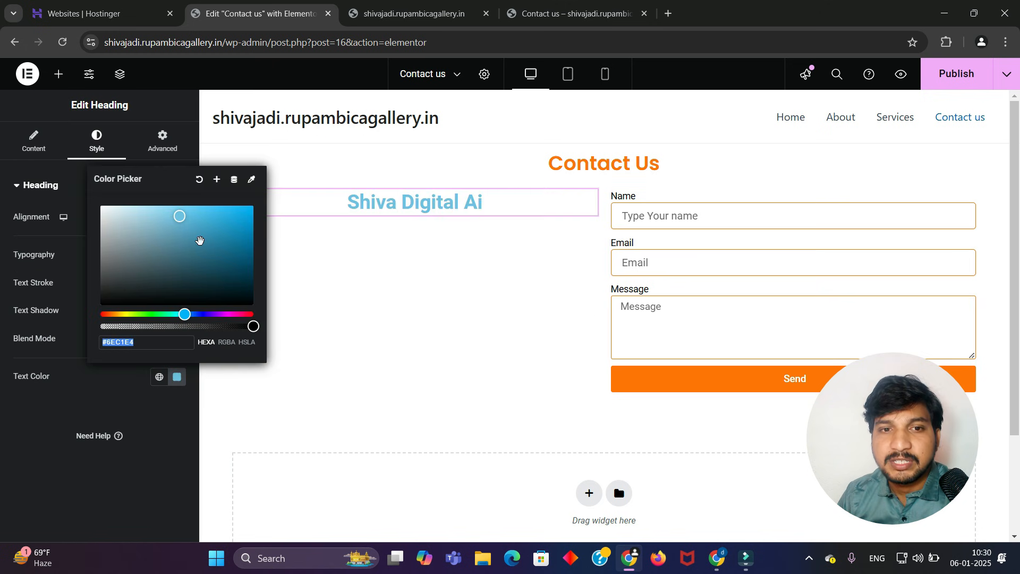
- Set the Shiva Digital Ai heading's text color to the orange sampled from the Contact Us heading
click(249, 183)
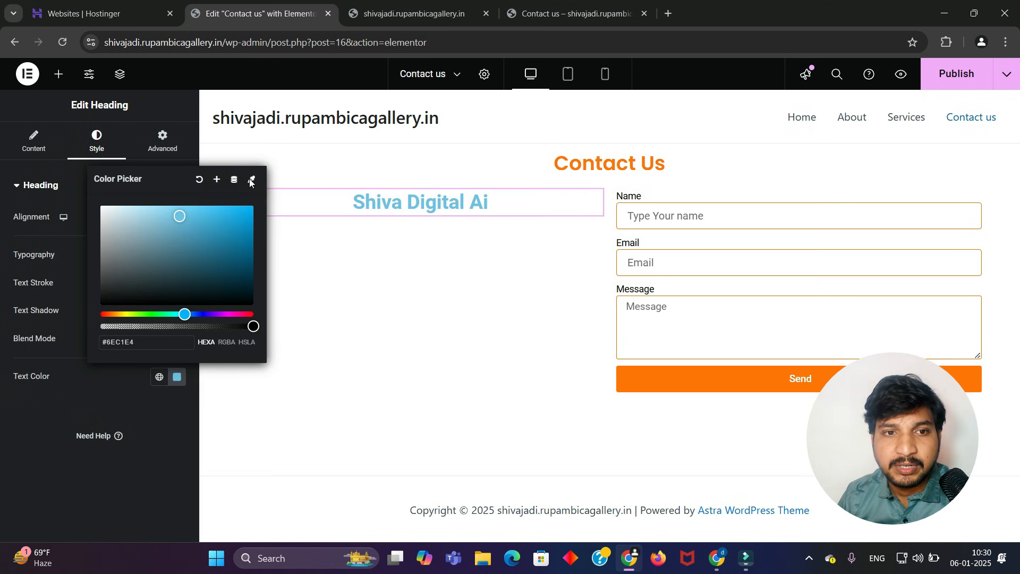
click(599, 167)
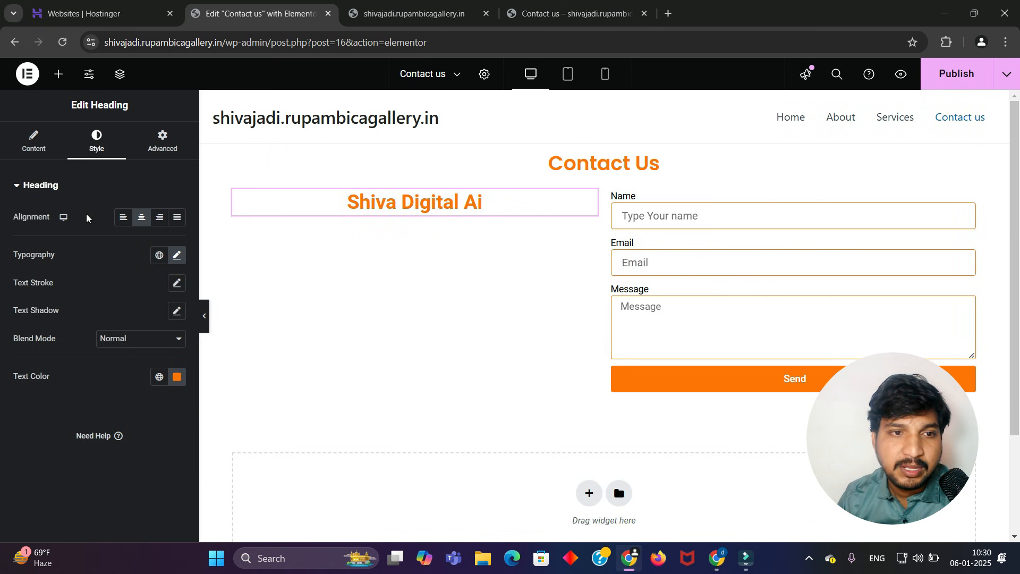
- Add a Text Editor below the Shiva Digital Ai heading reading "I ll Provide Videos In Youtube About Wordpress Website Design Please Subscribe My Channel"
click(58, 74)
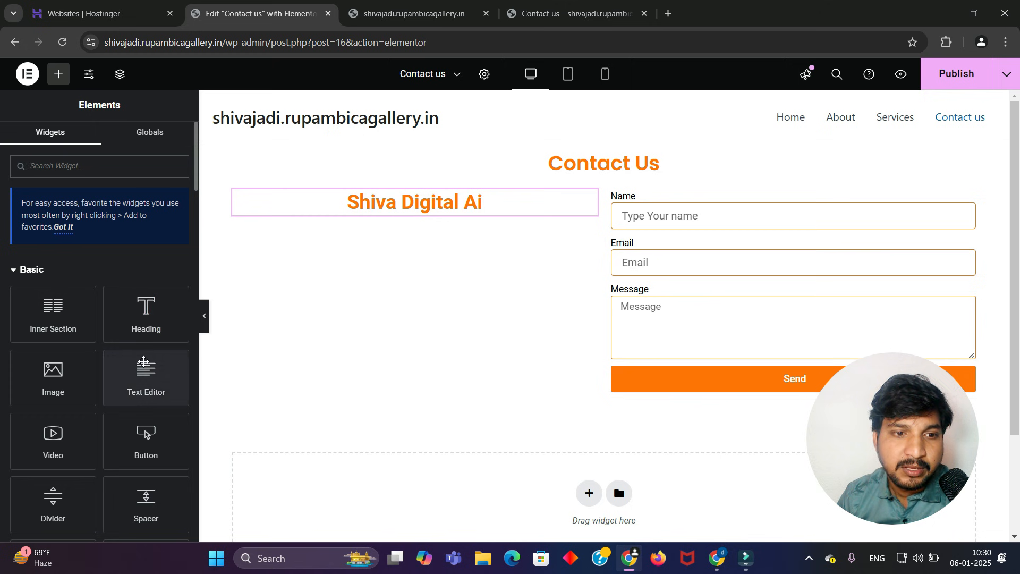
drag(142, 386, 408, 210)
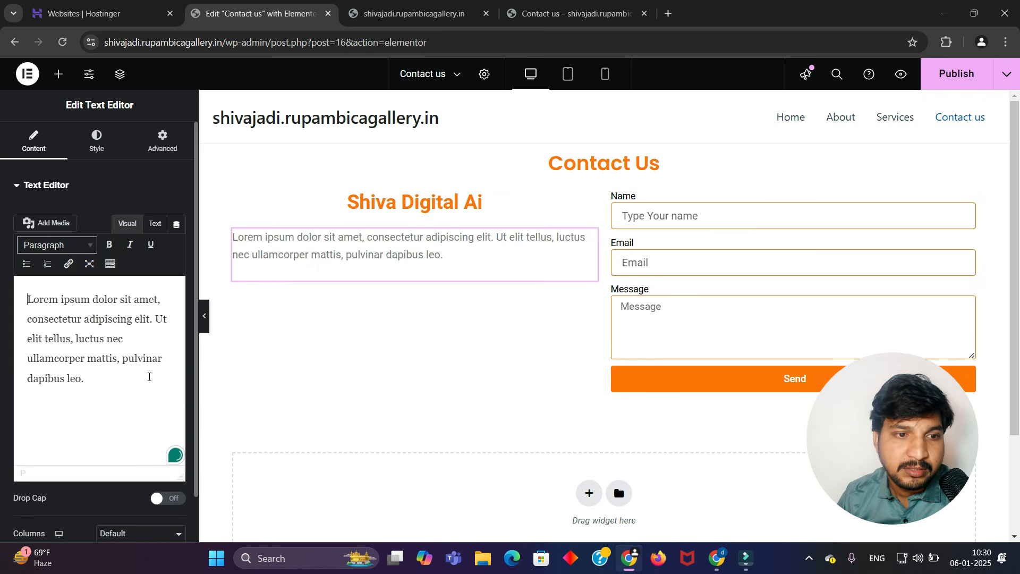
key(ctrl+a)
text(I ll Provide Videos In Youtube About Wordpress Website Design Please Subscribe My Channel)
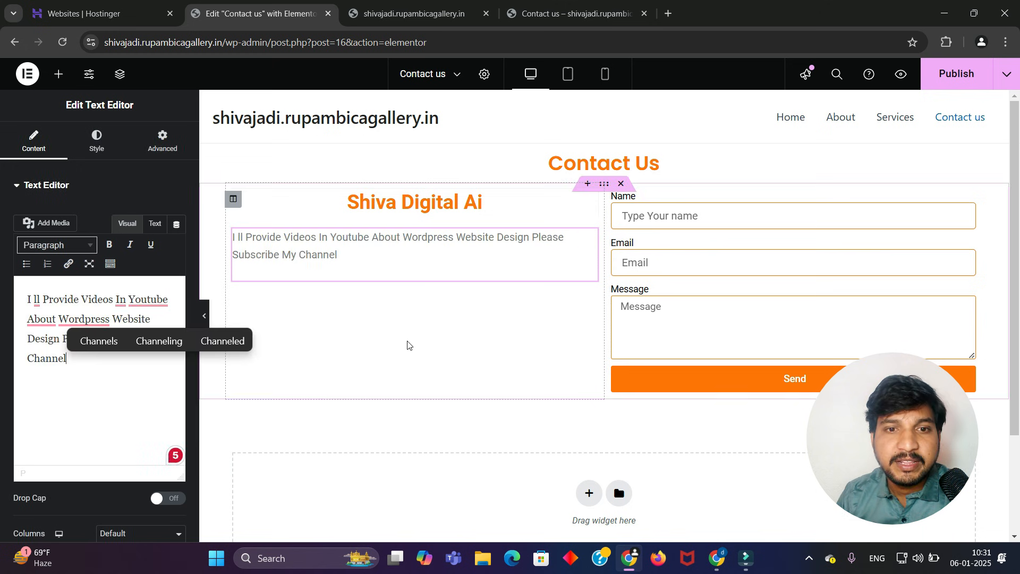
- Center the paragraph below the Shiva Digital Ai heading and set its text color to black
click(104, 149)
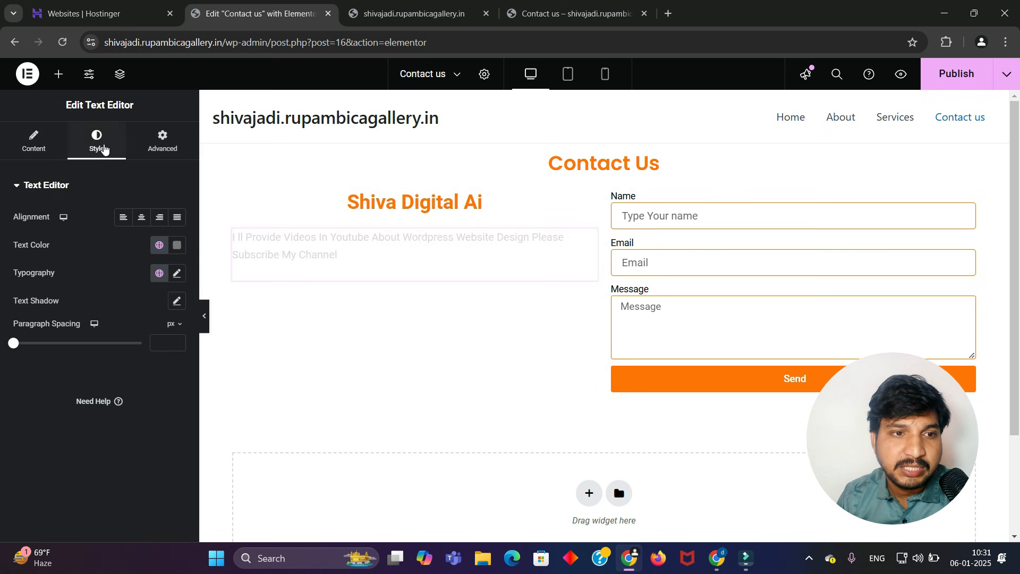
click(141, 217)
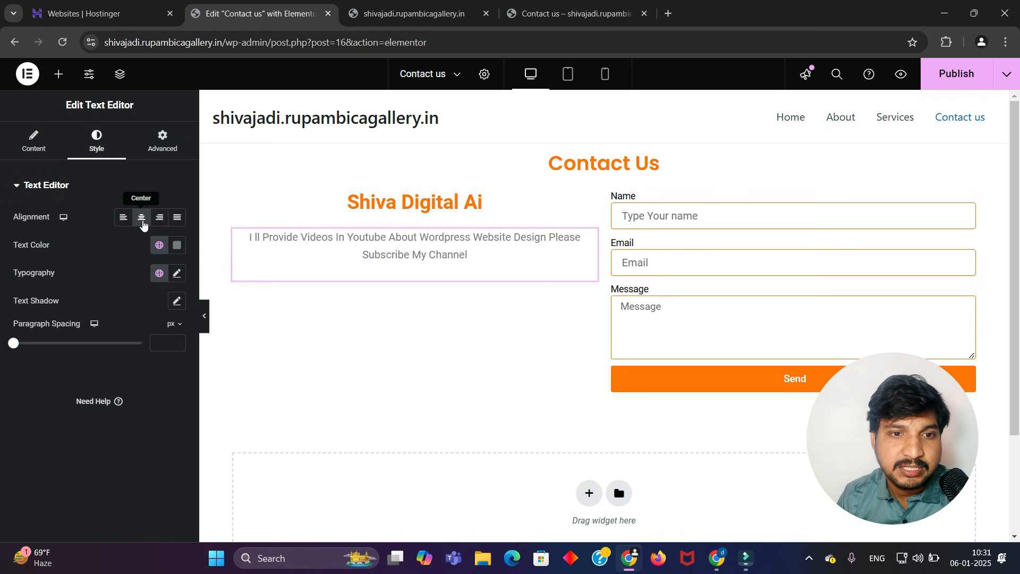
click(177, 245)
drag(100, 348, 34, 447)
click(21, 457)
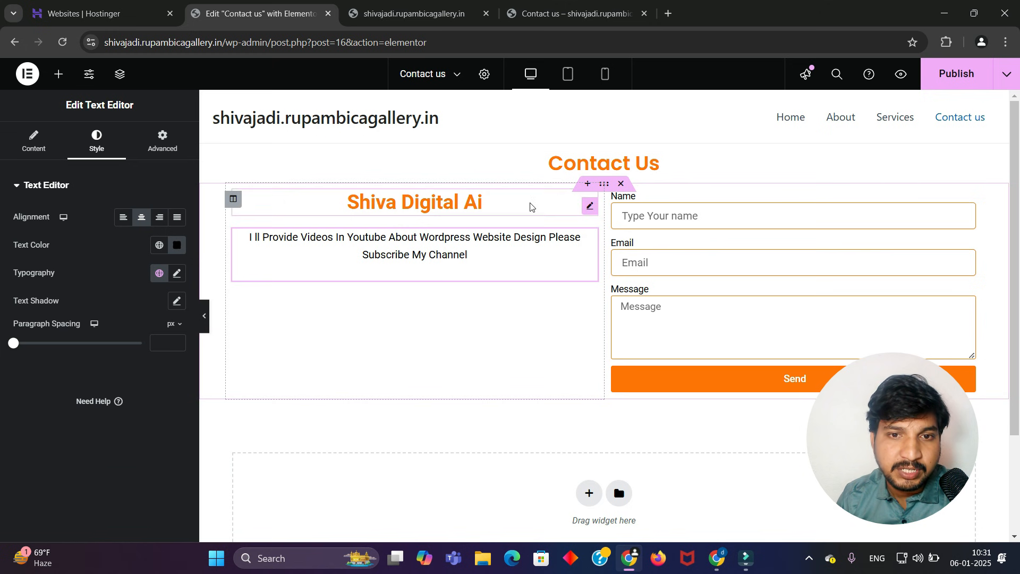
- Copy the Shiva Digital Ai heading and paste it below the paragraph in the first column
click(590, 206)
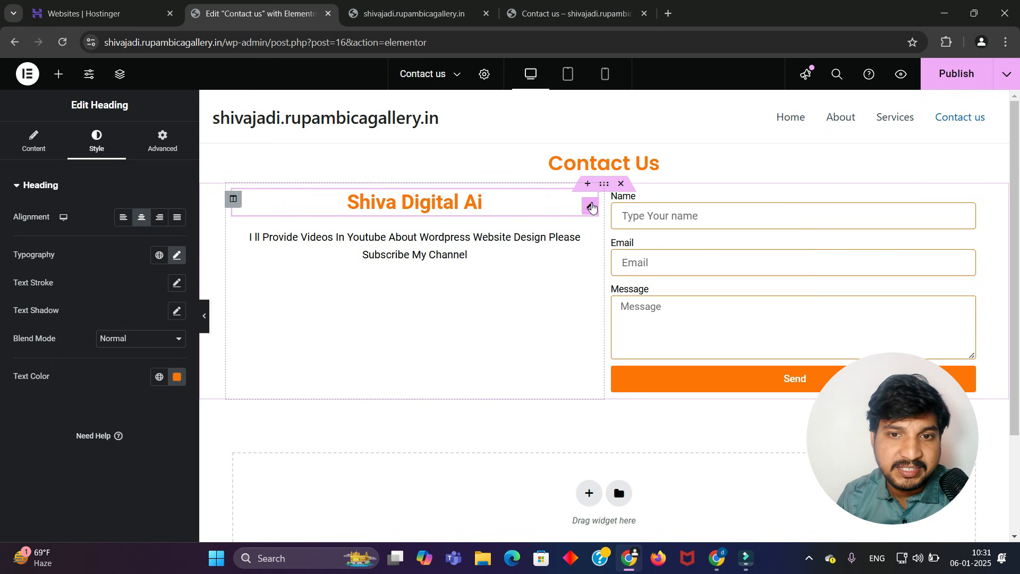
right_click(592, 207)
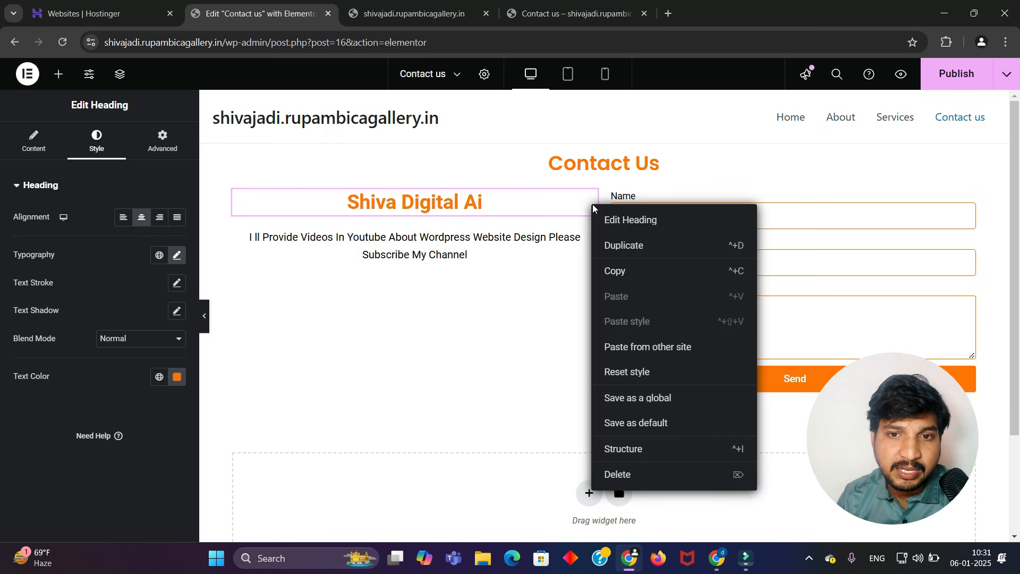
click(624, 266)
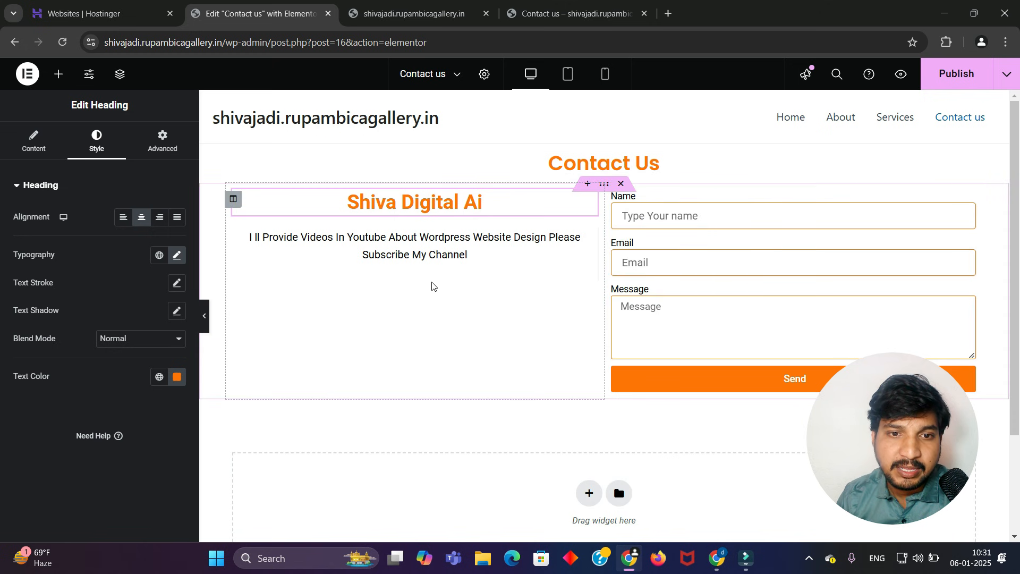
right_click(413, 312)
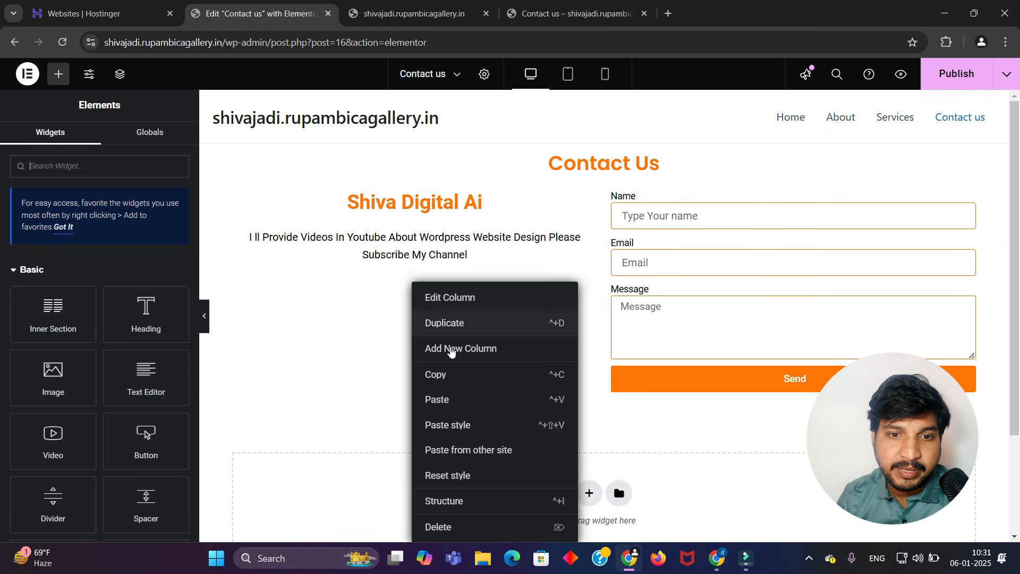
click(451, 399)
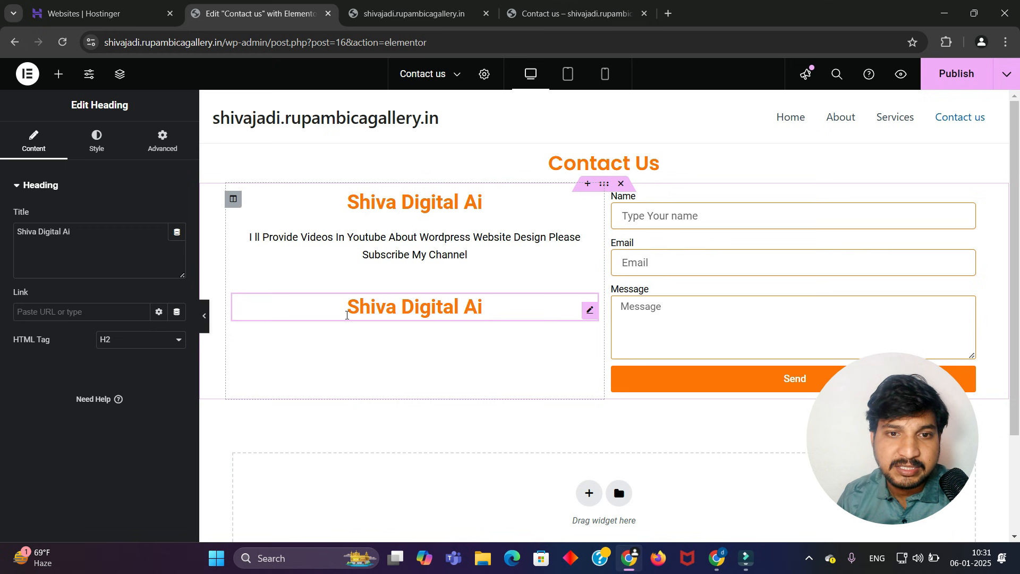
- Replace the text of the pasted heading below the paragraph with "Thank You For Watching This Video"
triple_click(500, 305)
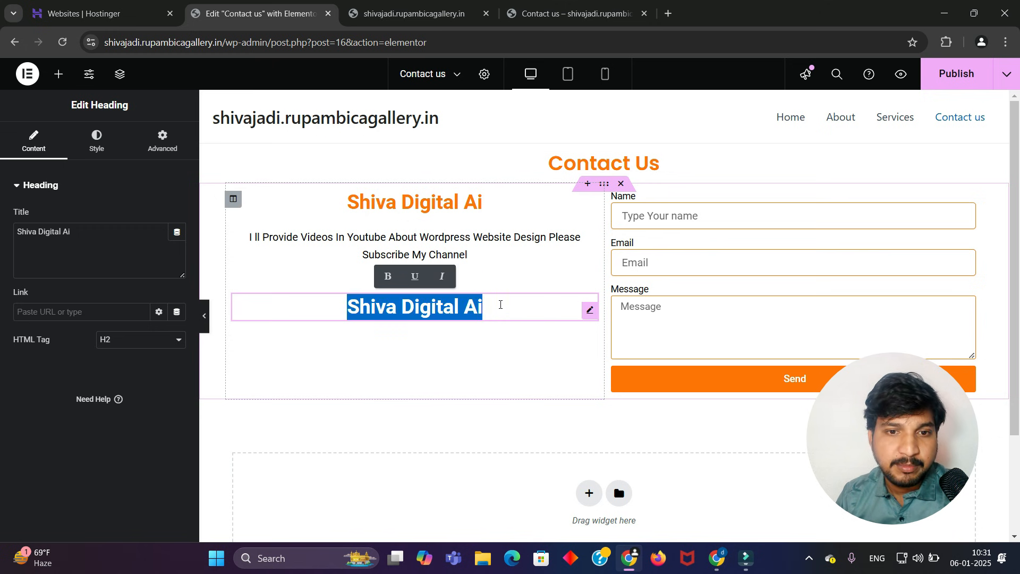
text(Thank)
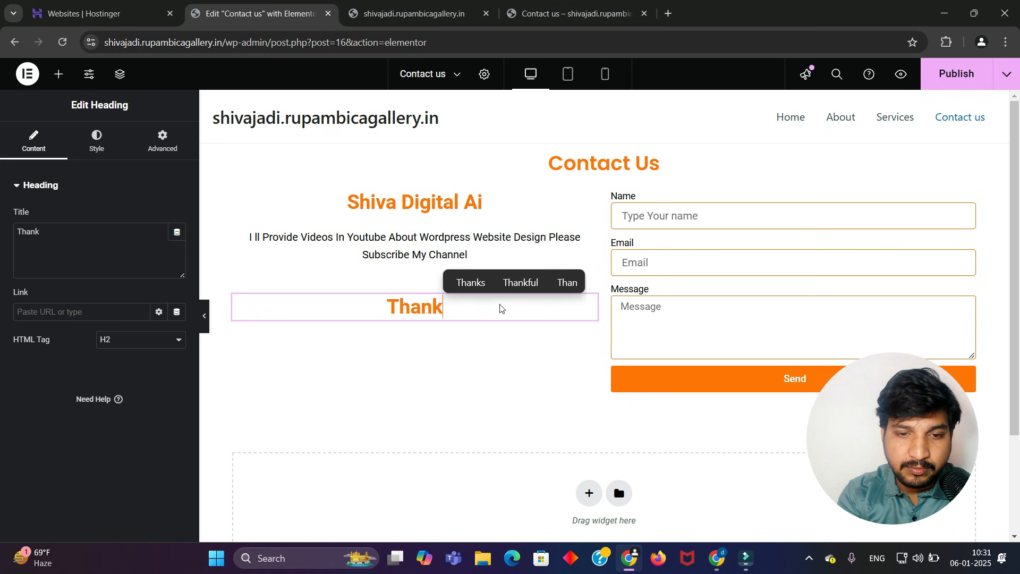
text( You For Watching This Video)
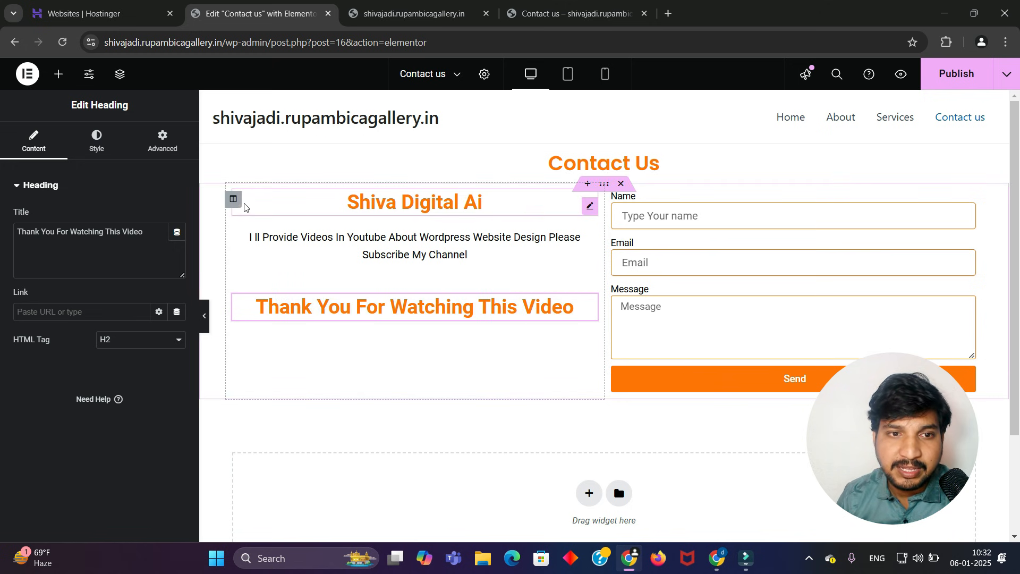
- Unlink the first column's padding values and set its top padding to 40 px
click(233, 199)
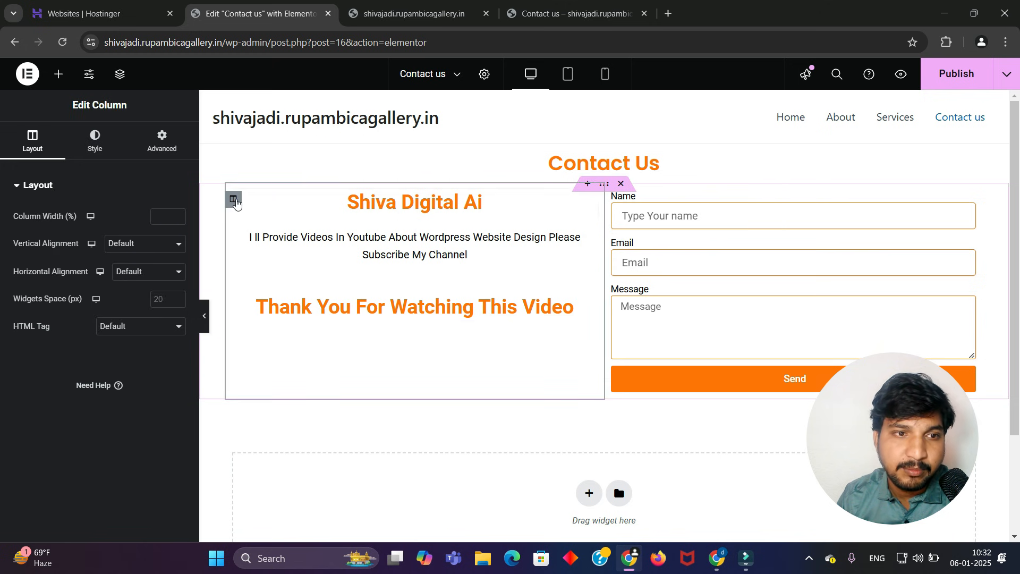
click(161, 140)
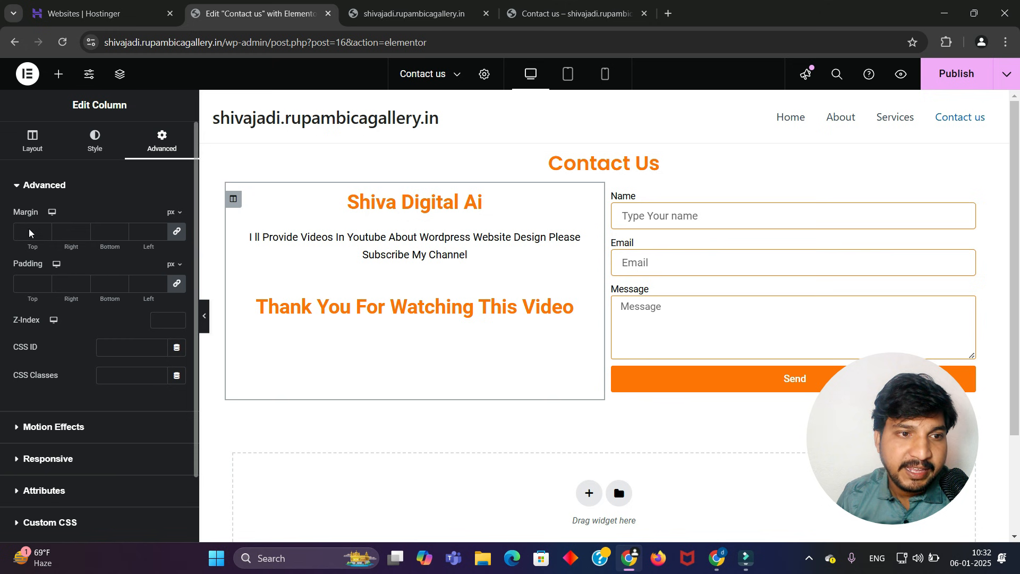
click(176, 286)
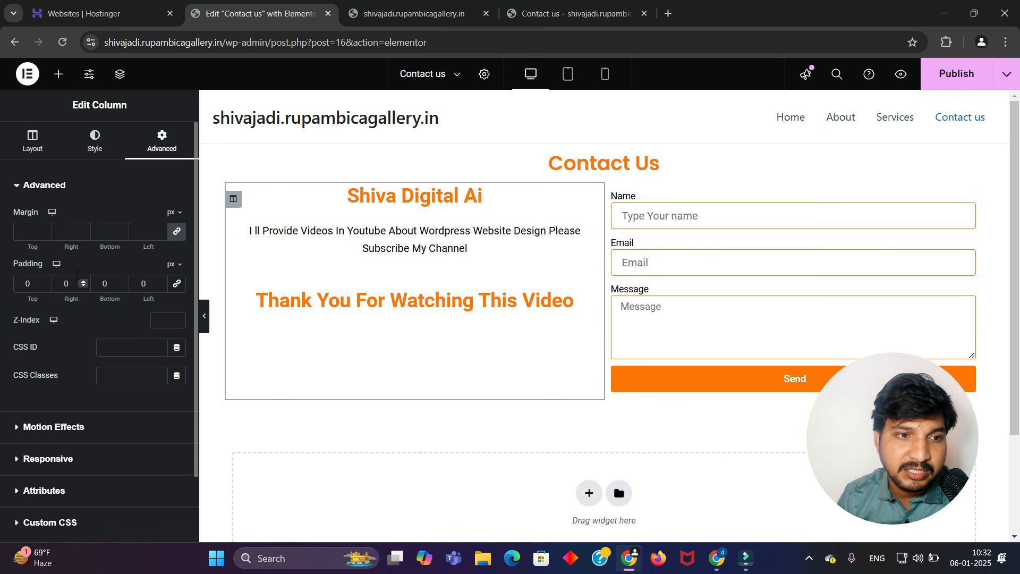
click(45, 281)
click(45, 281)
drag(45, 283, 44, 284)
click(44, 281)
click(44, 281)
click(44, 281)
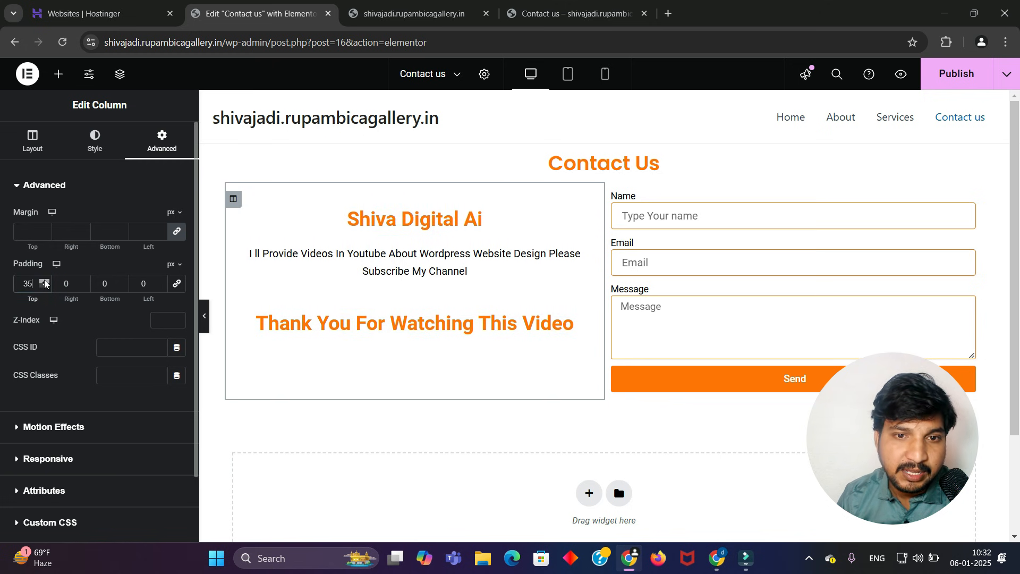
click(45, 281)
click(45, 282)
click(45, 281)
click(45, 282)
click(45, 282)
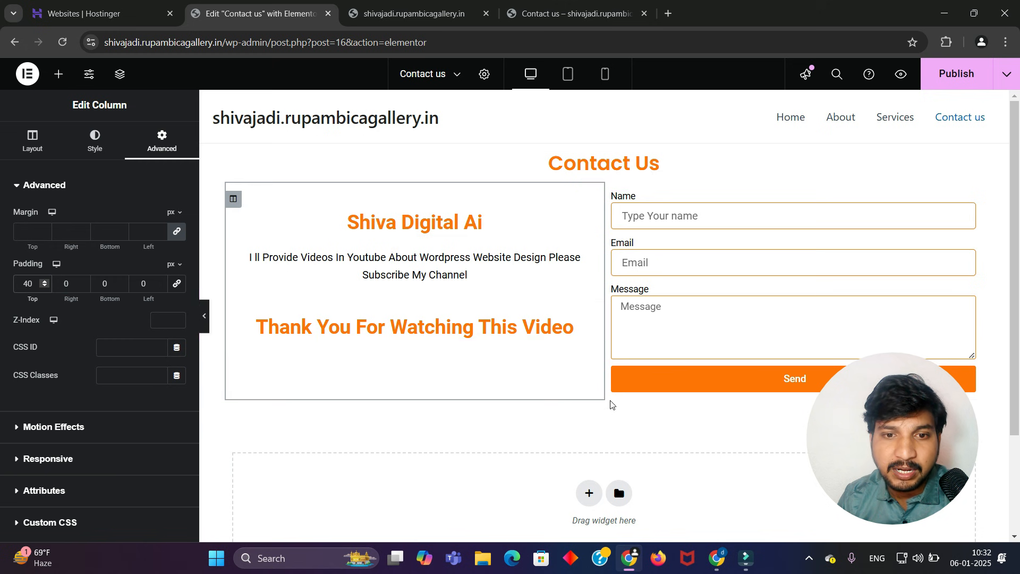
click(630, 426)
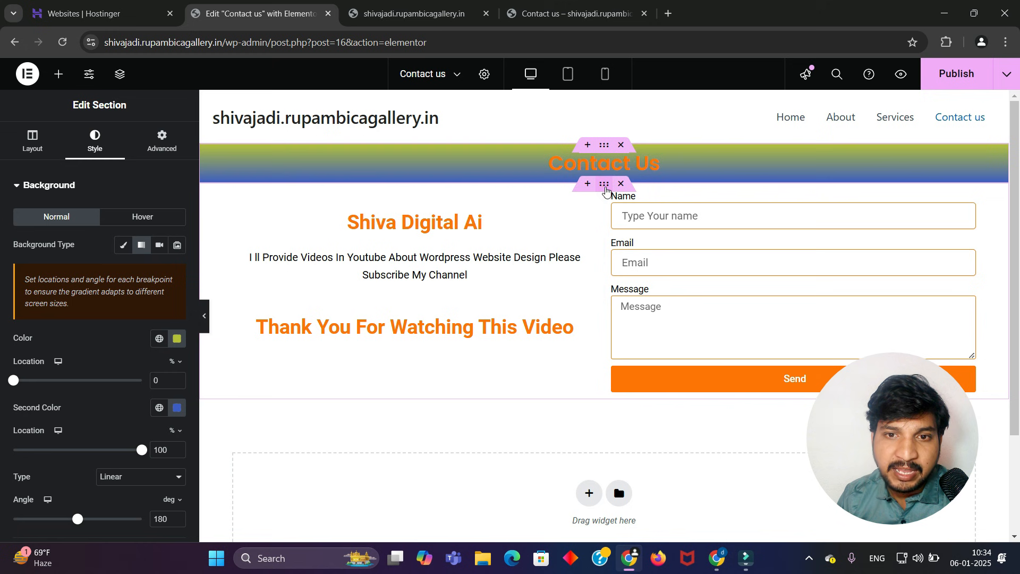
- Give the two-column contact form section a classic background in semi-transparent light grey, #D1CDCD69
click(605, 186)
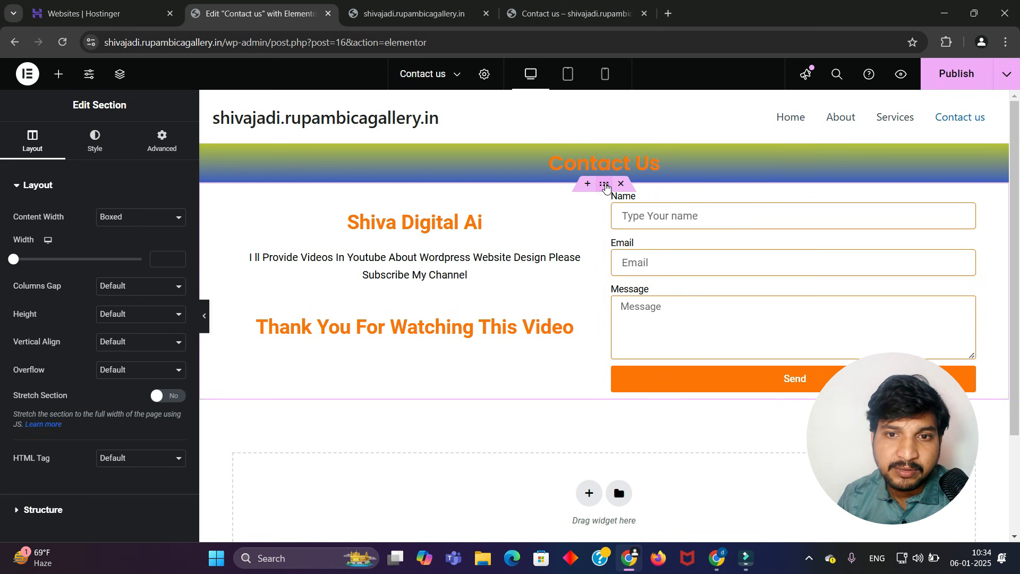
click(119, 141)
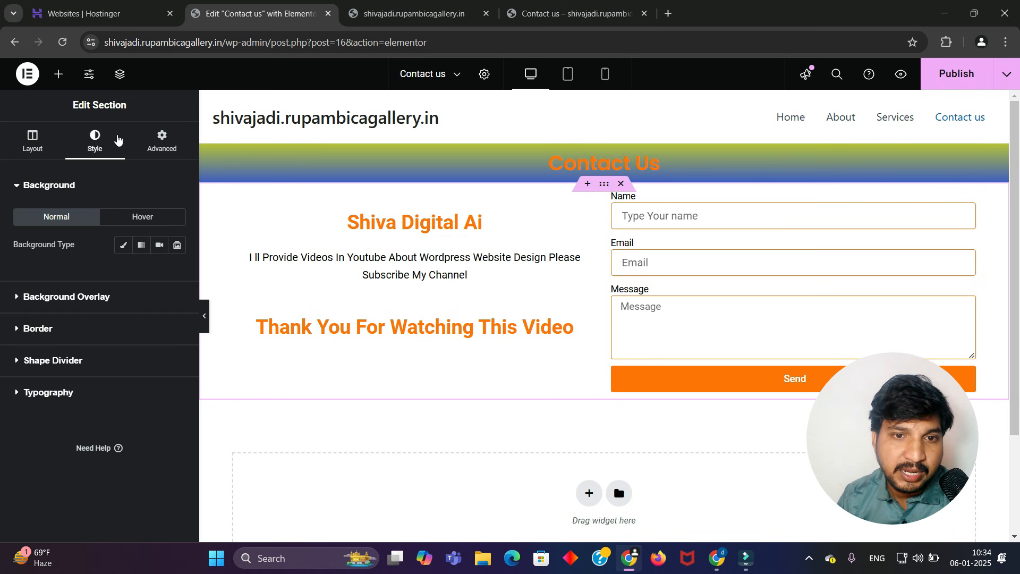
click(123, 250)
click(177, 273)
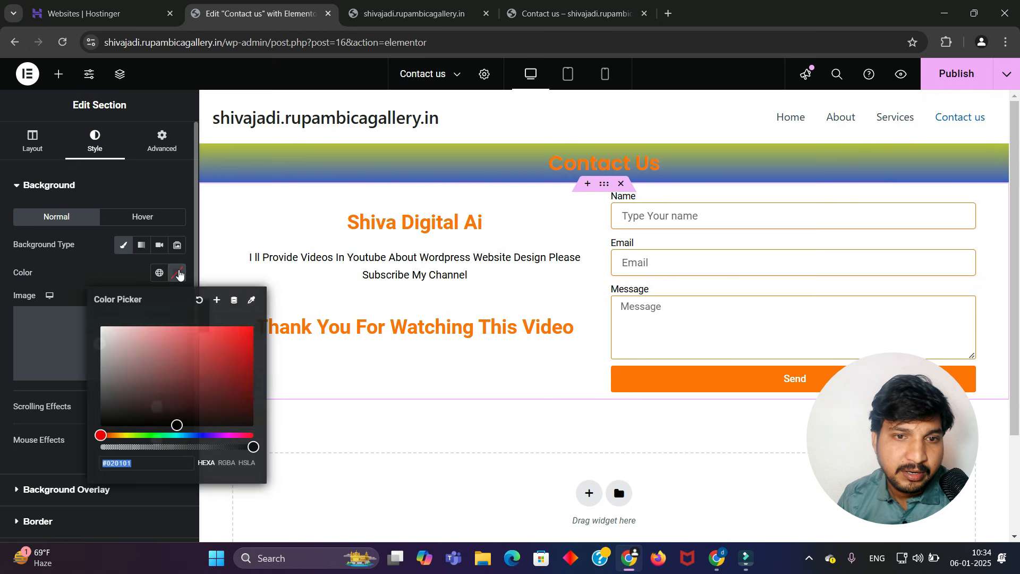
click(104, 345)
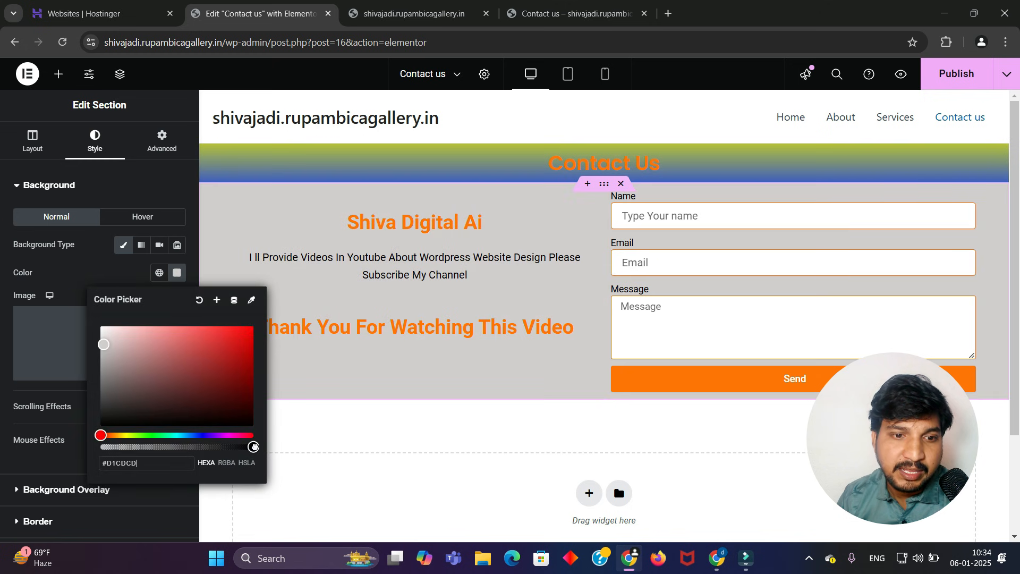
drag(254, 446, 163, 445)
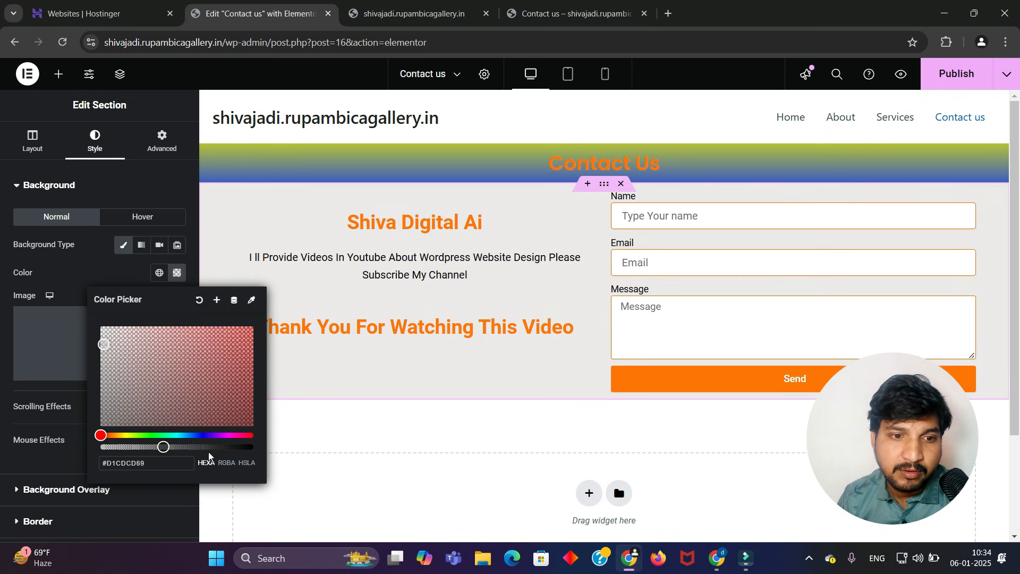
click(291, 430)
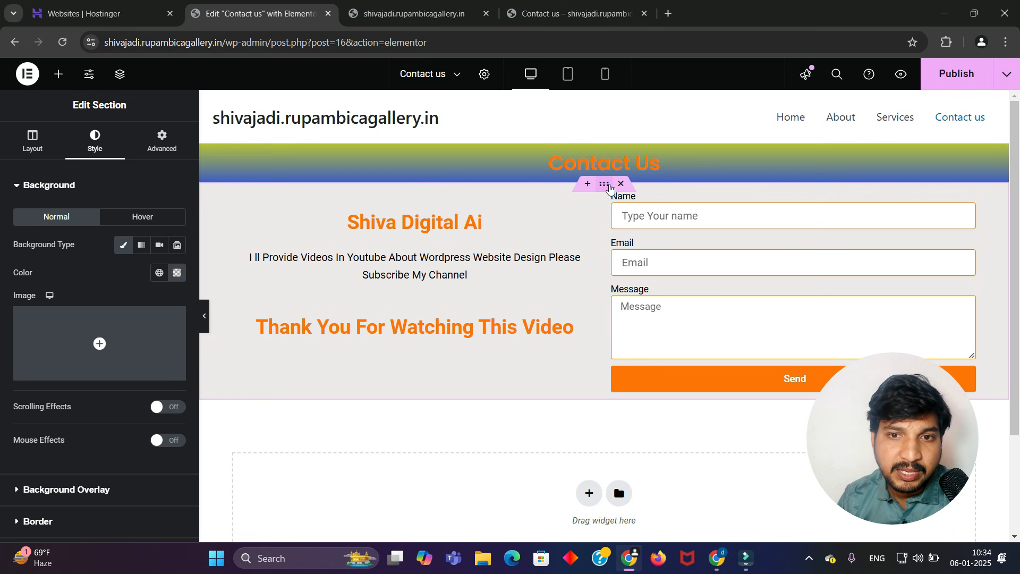
- Unlink the contact form section's padding values and set its top and bottom padding to 40 px
click(162, 140)
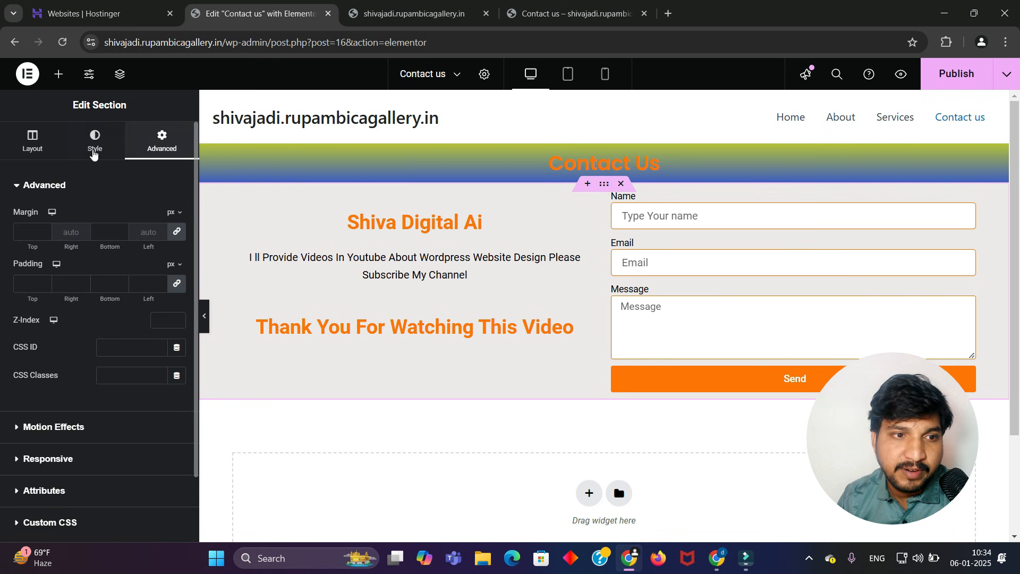
click(179, 283)
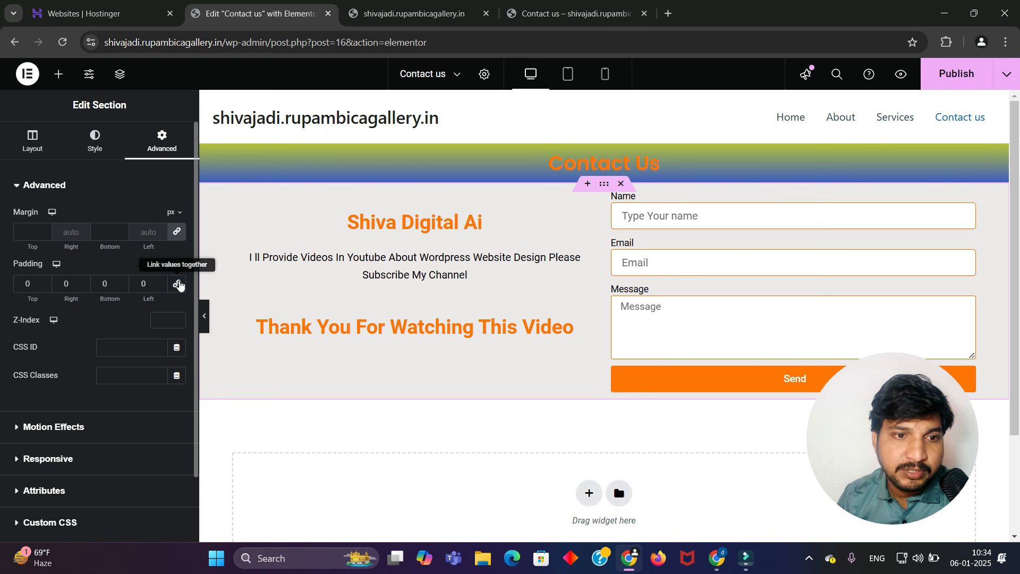
click(37, 284)
text(40)
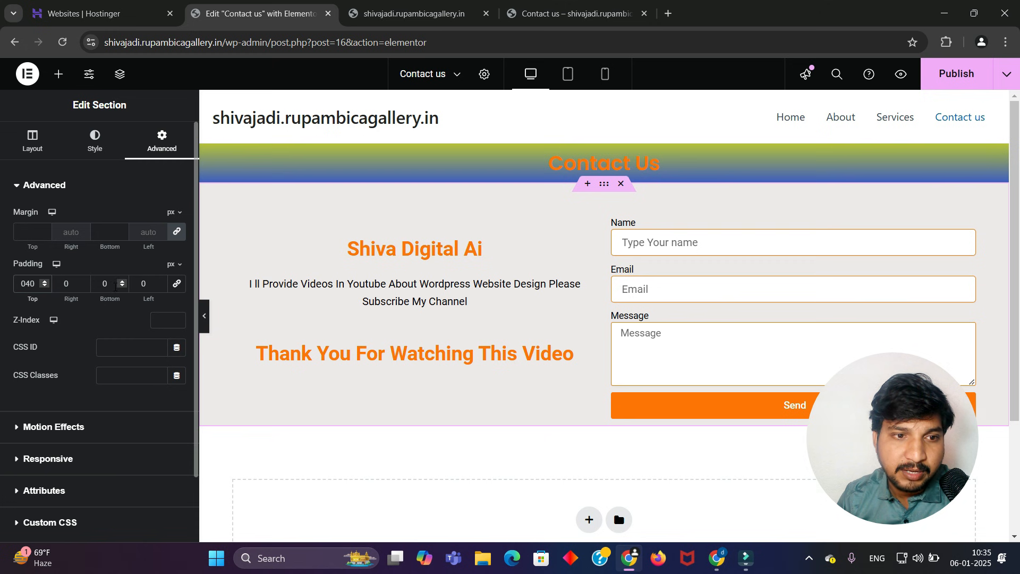
click(113, 284)
text(40)
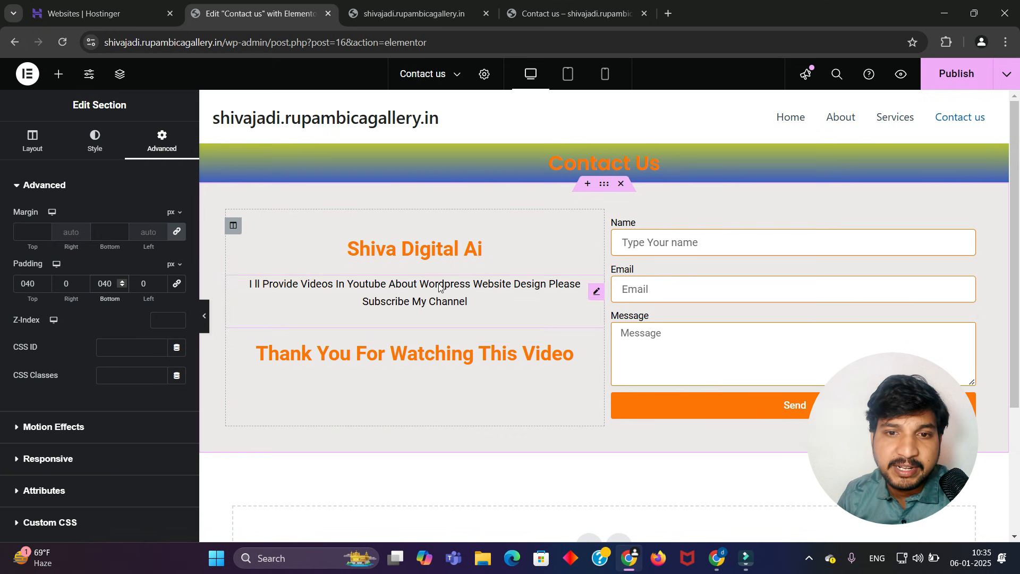
- Add a Mountains shape divider to the bottom edge of the contact form section
click(94, 142)
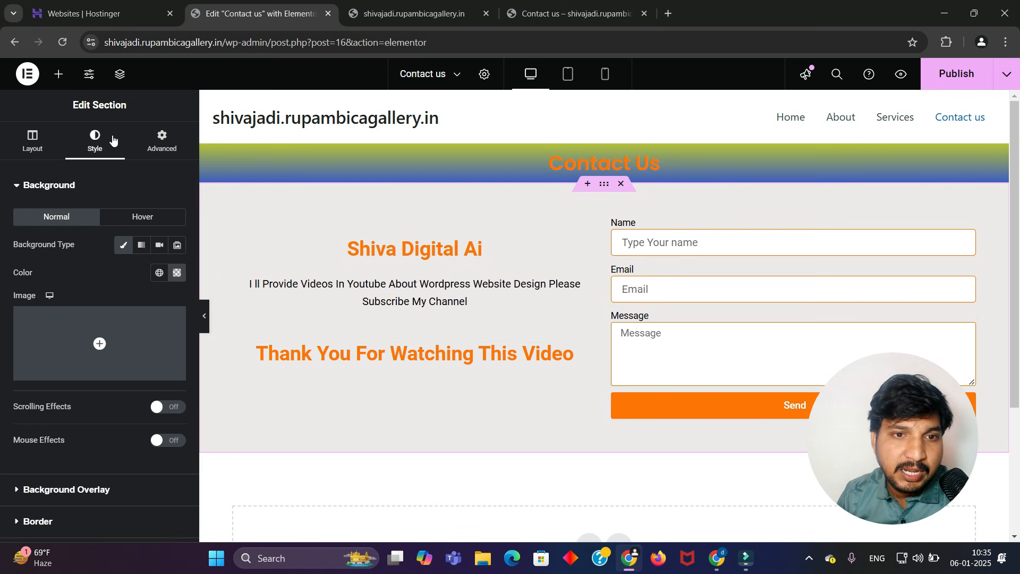
scroll(117, 418, down, 3)
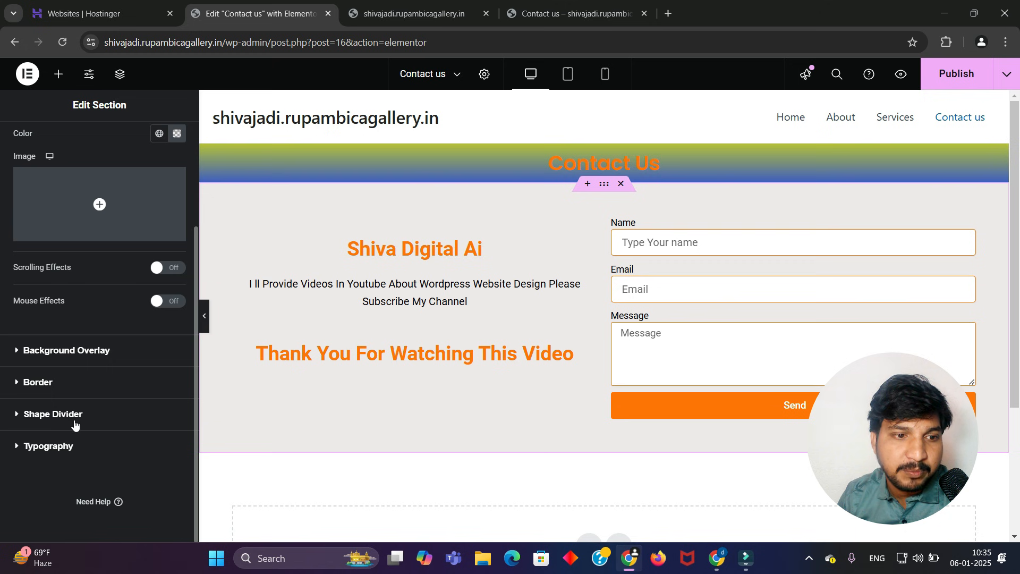
click(43, 418)
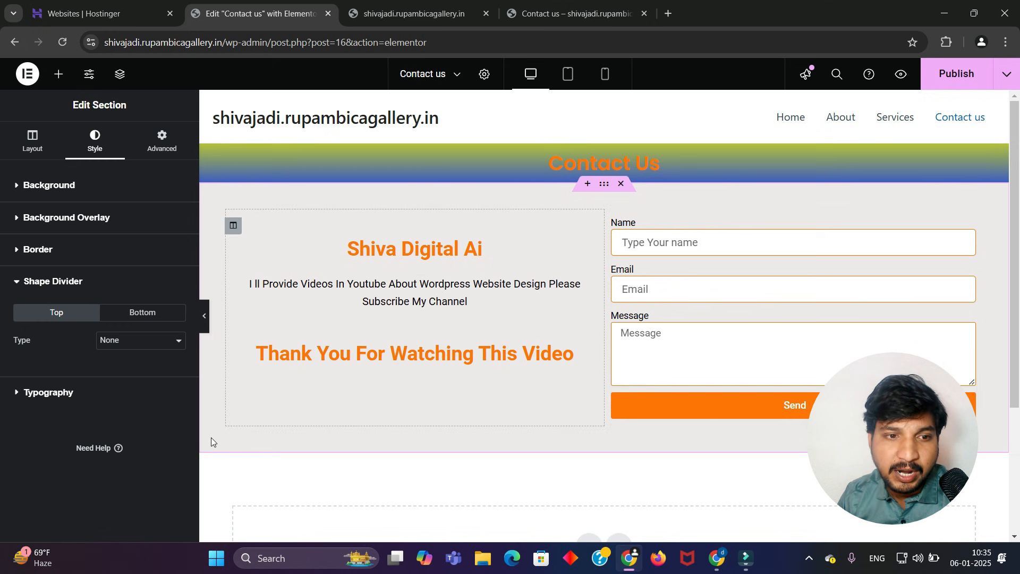
click(152, 316)
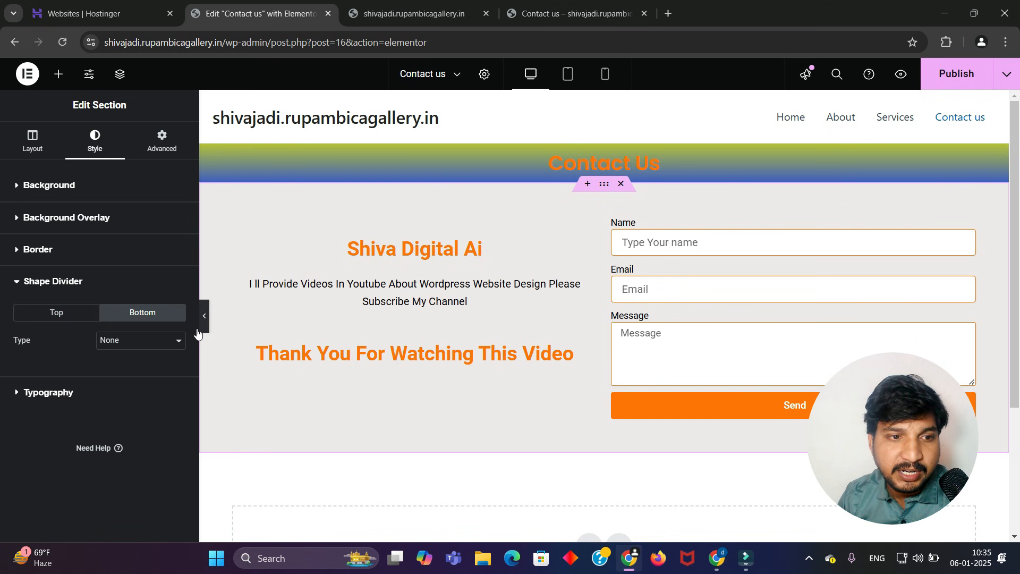
click(178, 342)
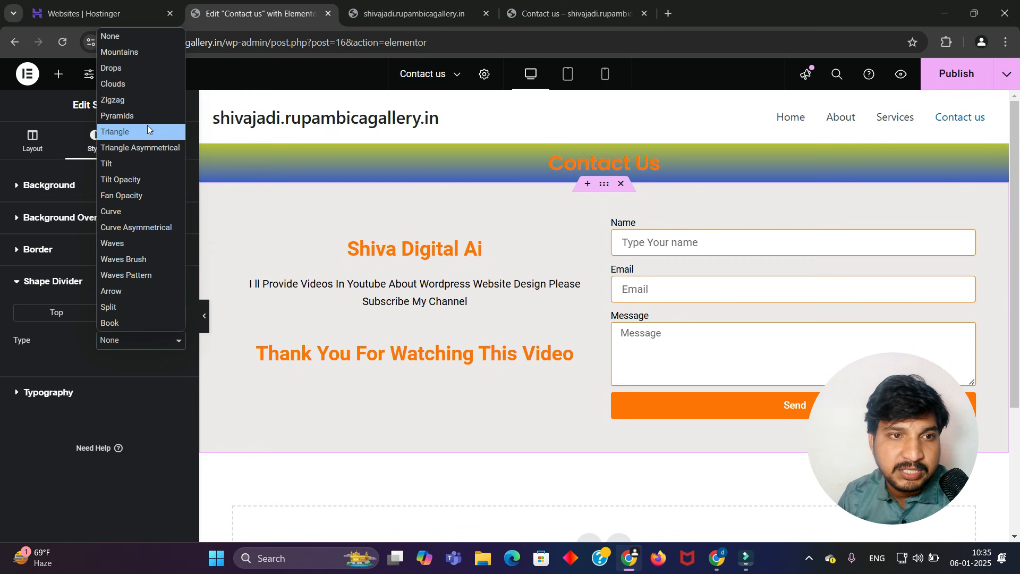
click(128, 53)
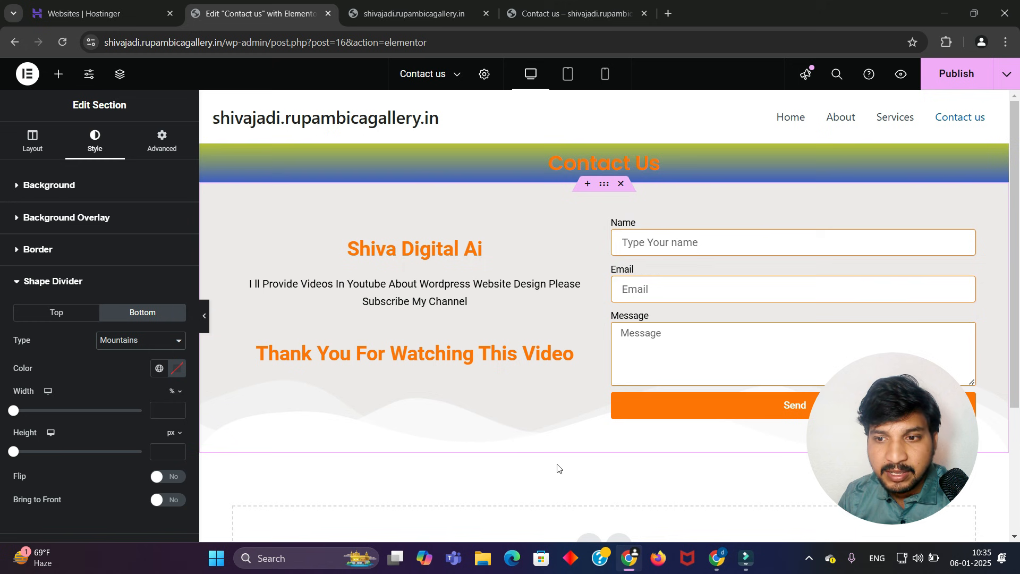
scroll(574, 449, down, 1)
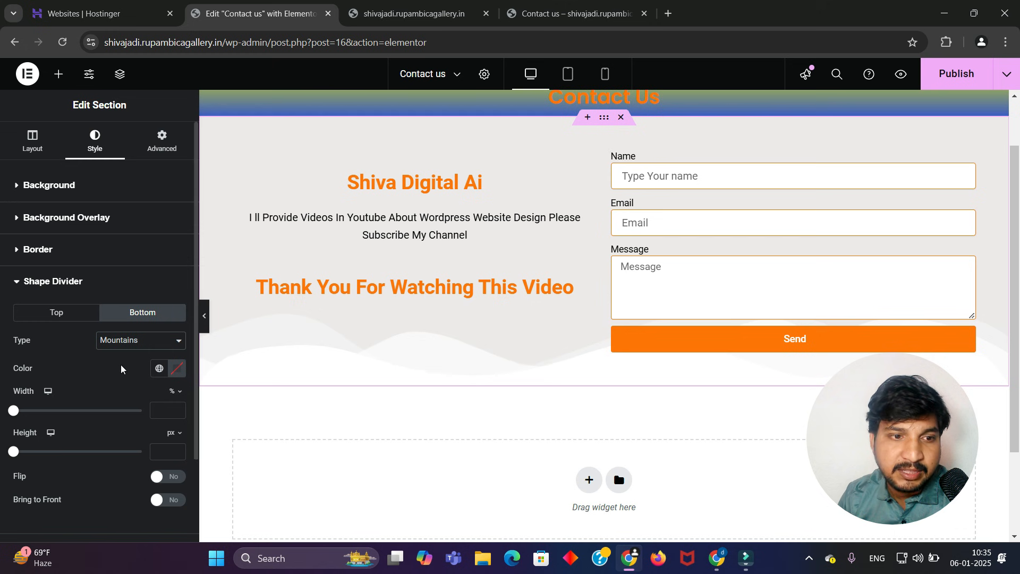
- Set the color of the section's Mountains shape divider to grey #868686
click(177, 370)
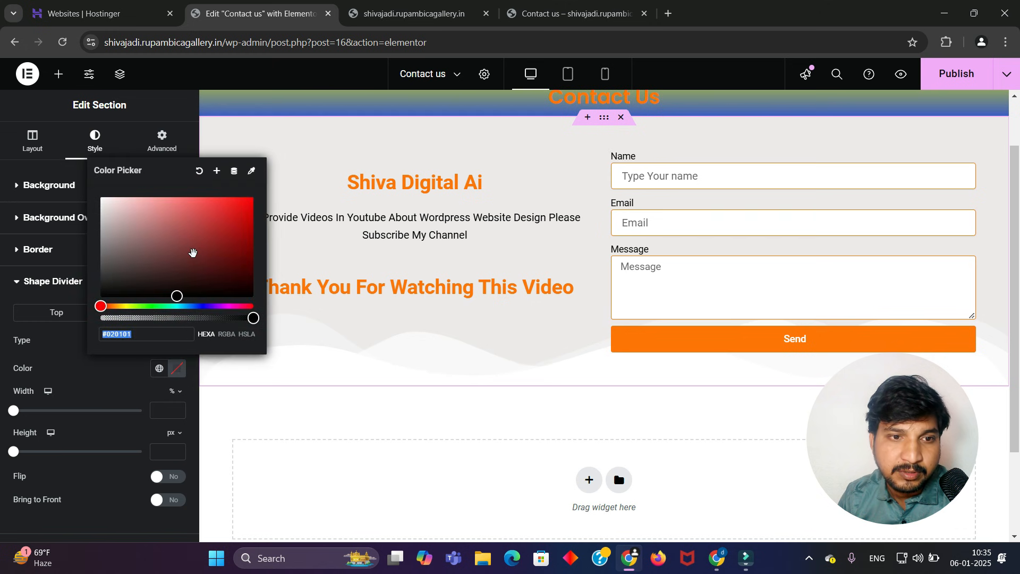
drag(191, 255, 100, 245)
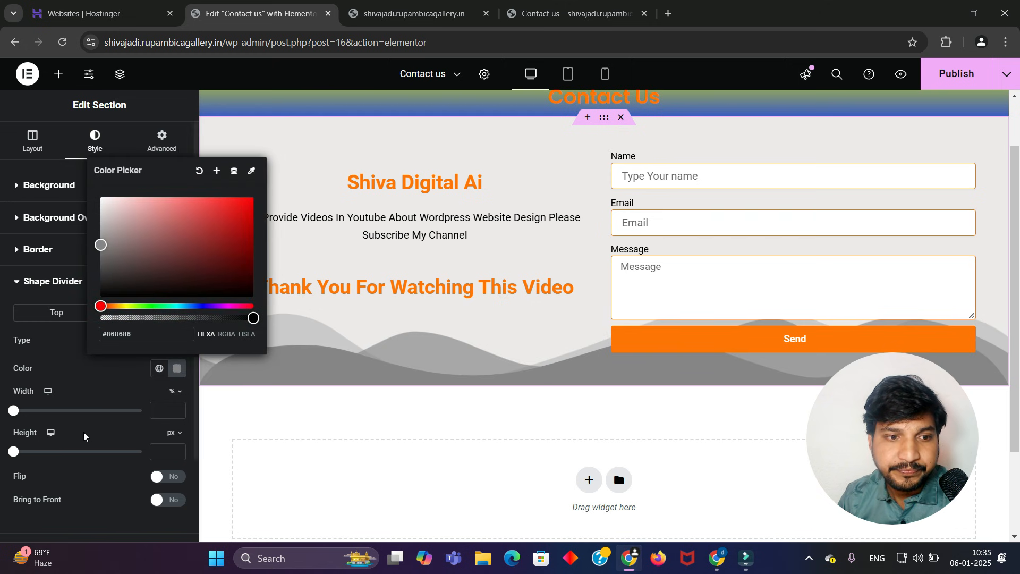
click(313, 416)
scroll(87, 441, down, 2)
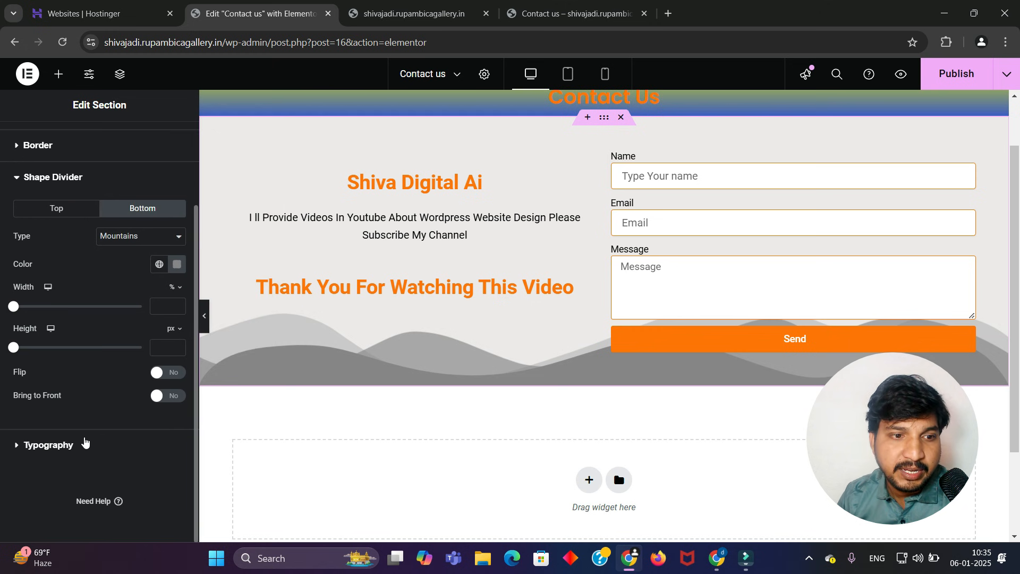
scroll(88, 441, up, 2)
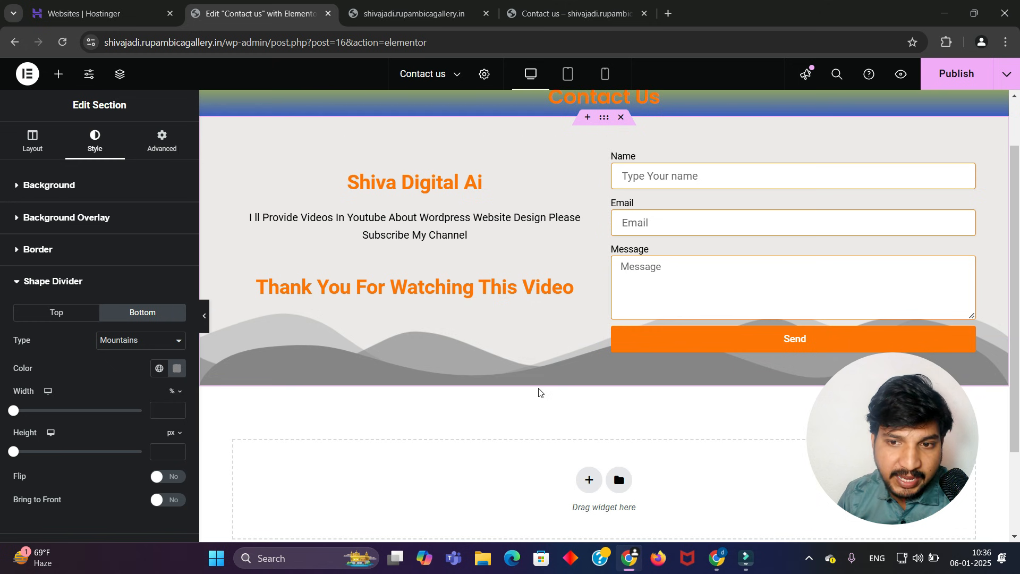
- Set the contact form section's bottom padding to 80 px
click(161, 141)
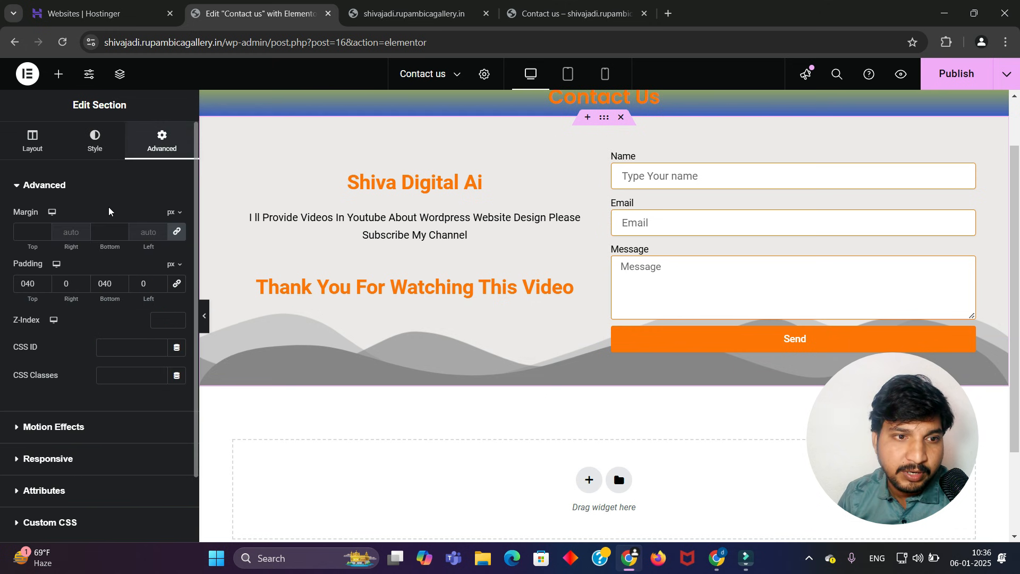
drag(115, 282, 87, 285)
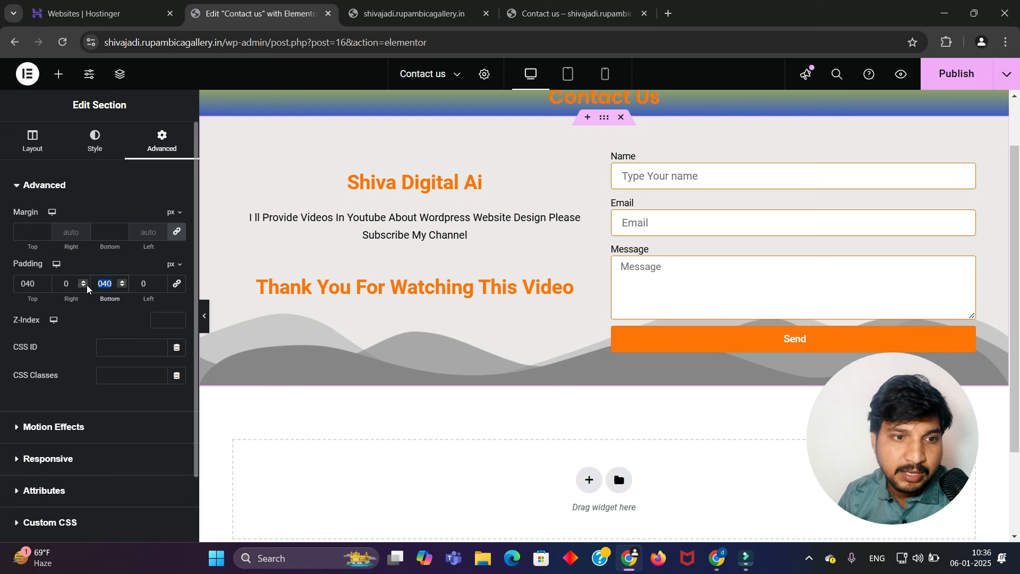
text(80)
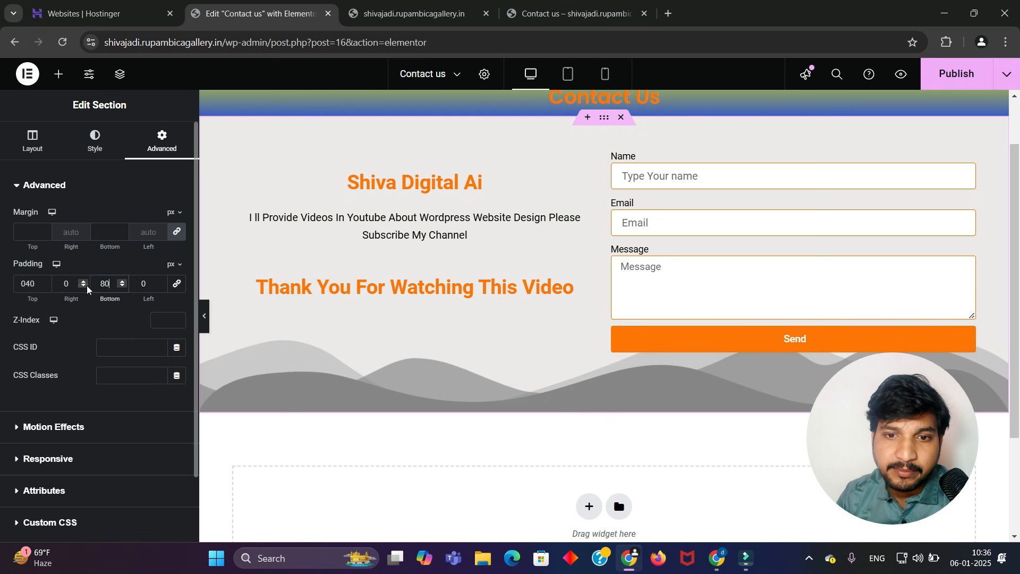
click(564, 440)
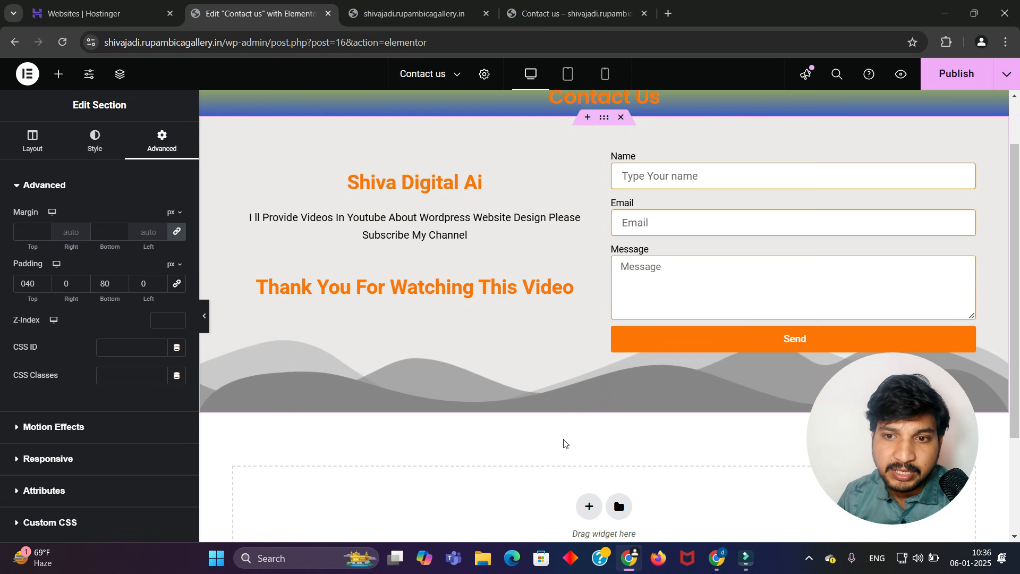
scroll(559, 396, up, 1)
scroll(553, 366, down, 1)
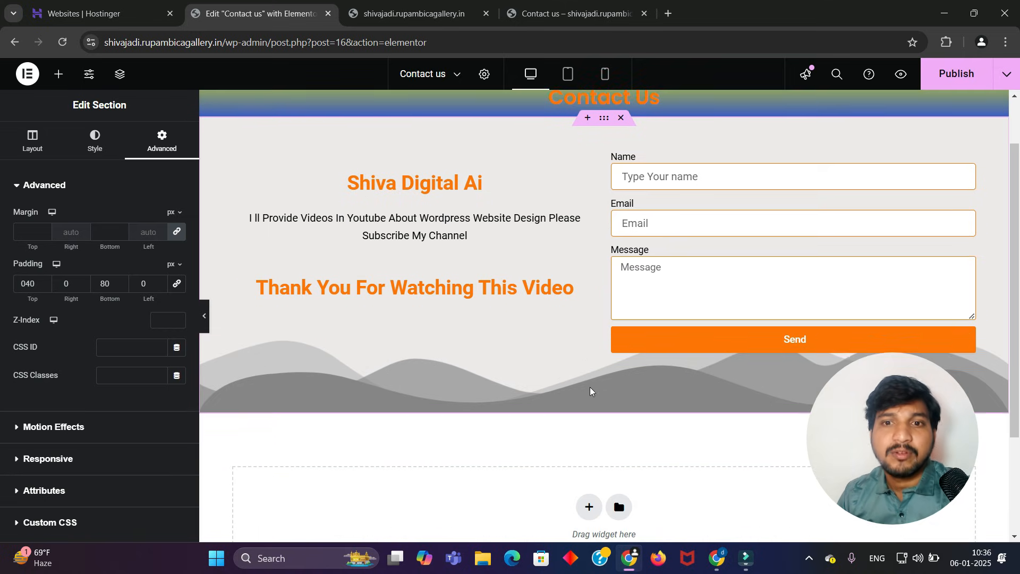
- Publish the Contact us page changes and open the live Contact us page from the website's navigation
scroll(670, 435, up, 1)
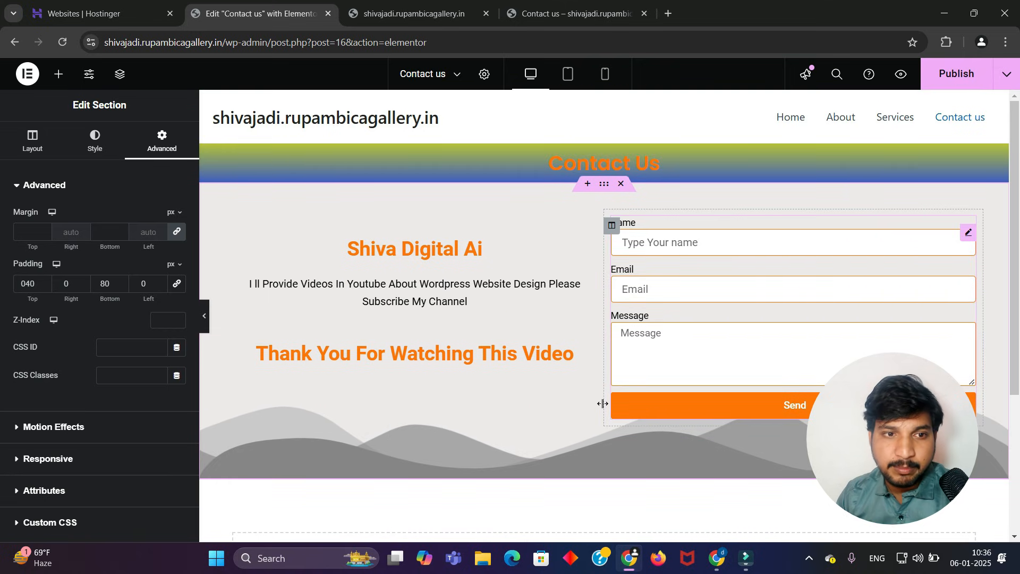
click(955, 80)
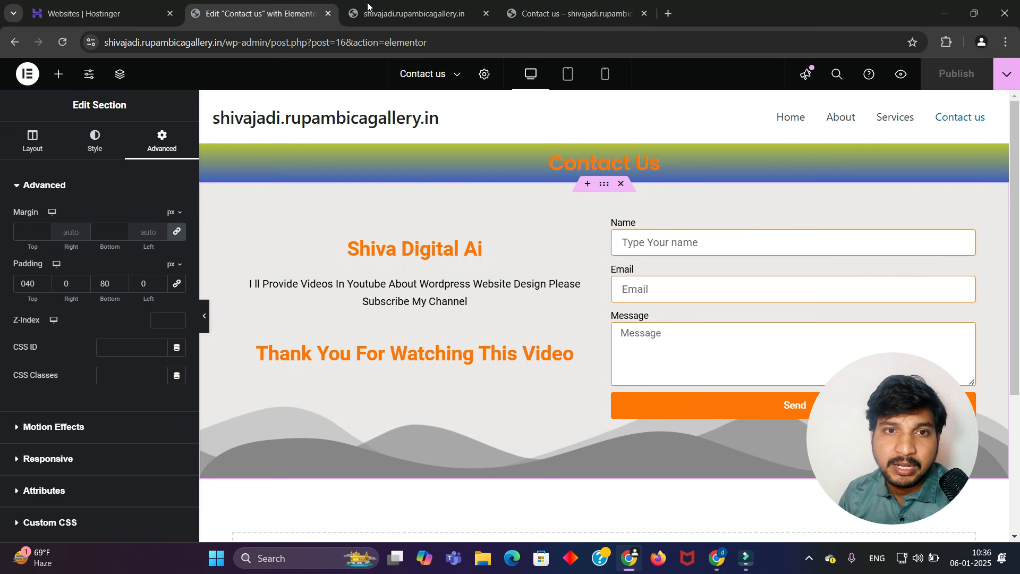
click(401, 11)
click(857, 107)
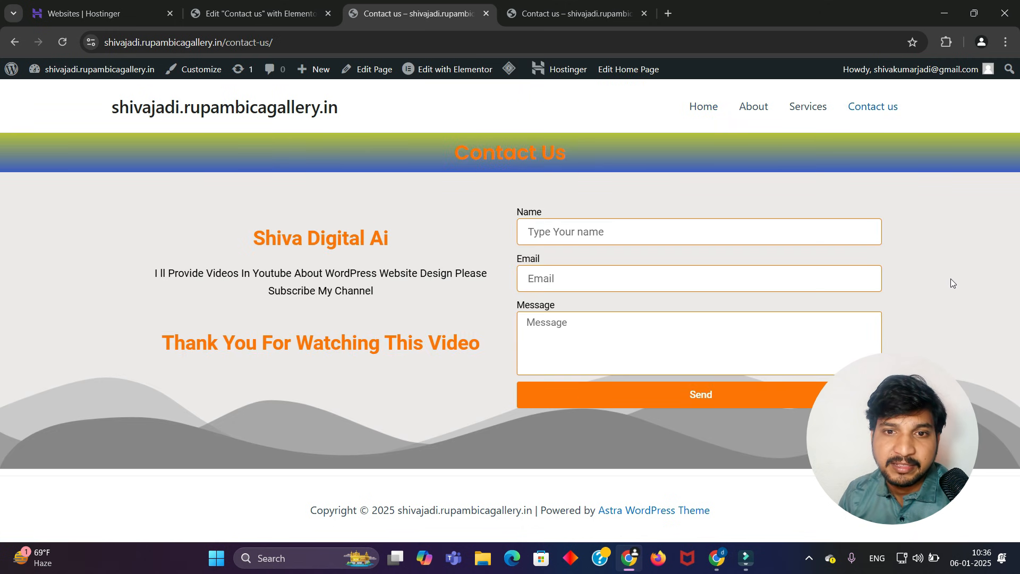
- Submit the live contact form with the sender's name, e-mail address and the message "Hi Im intersted to learn website design"
click(657, 236)
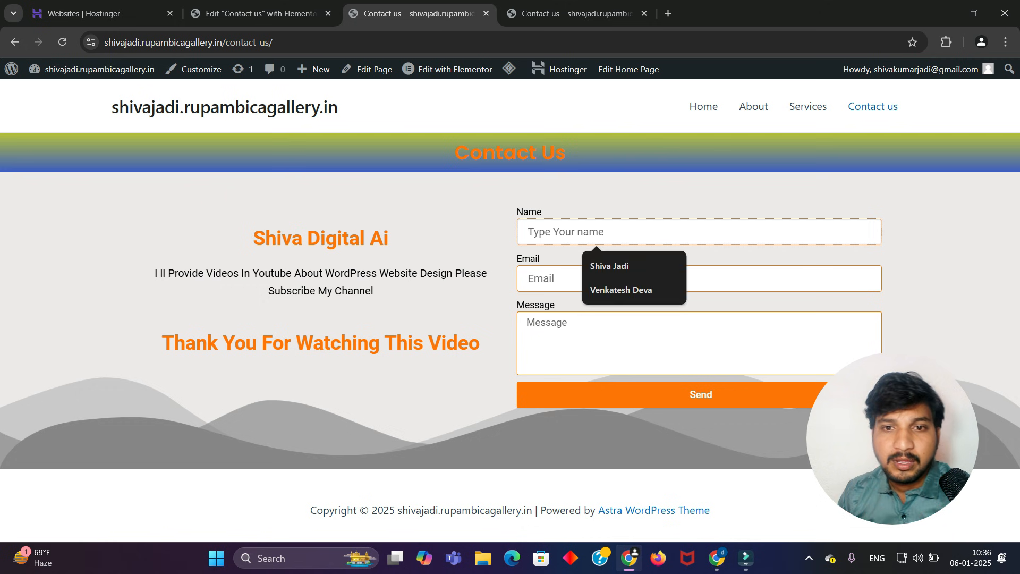
click(632, 260)
click(624, 282)
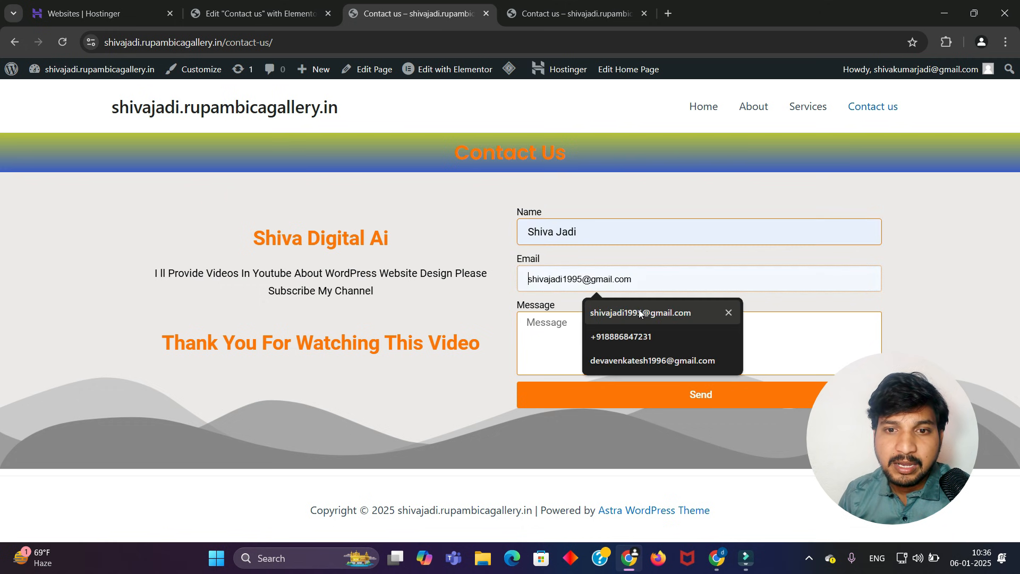
click(638, 311)
click(622, 335)
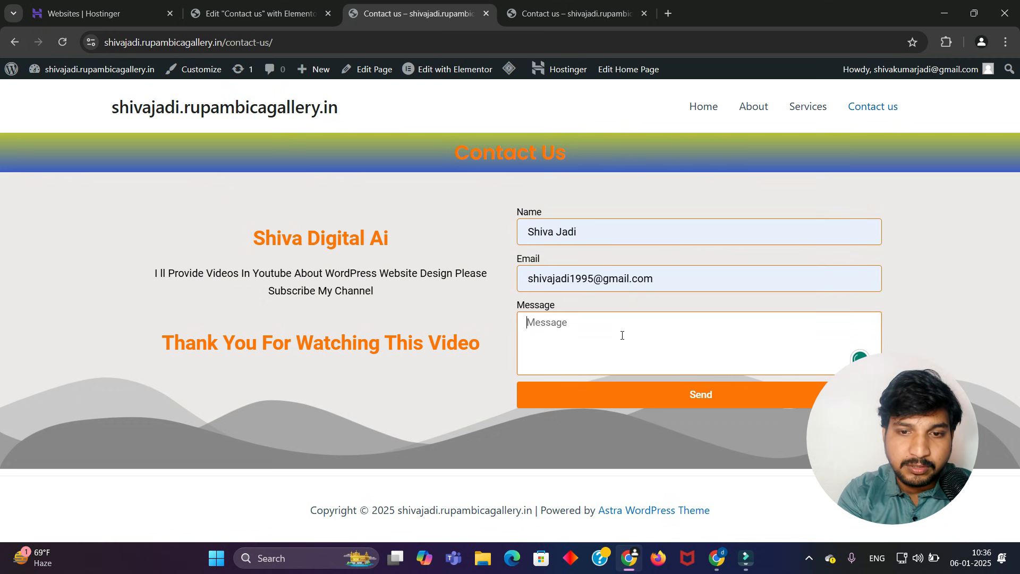
text(Hi Im intersted to learn website design)
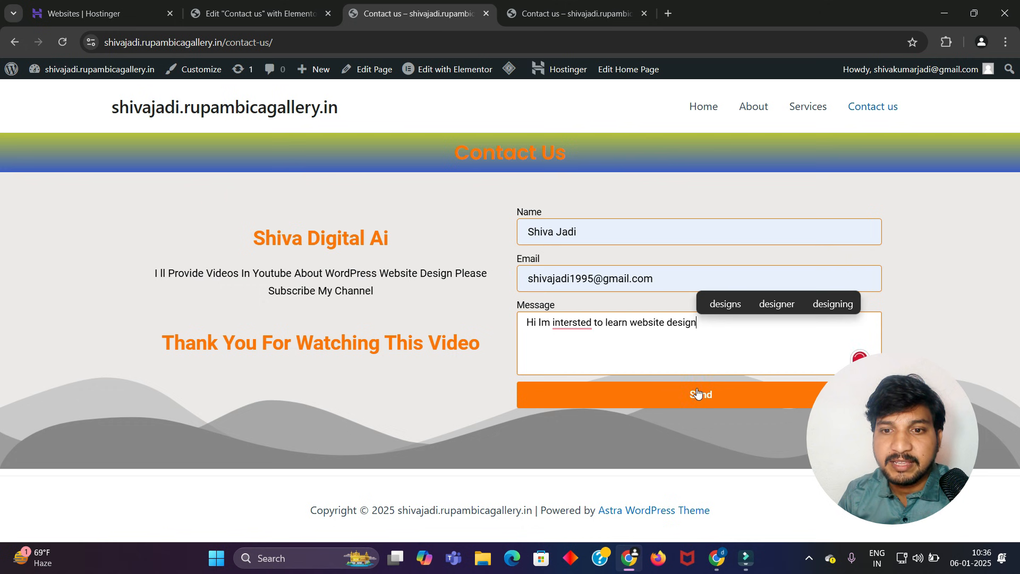
click(697, 393)
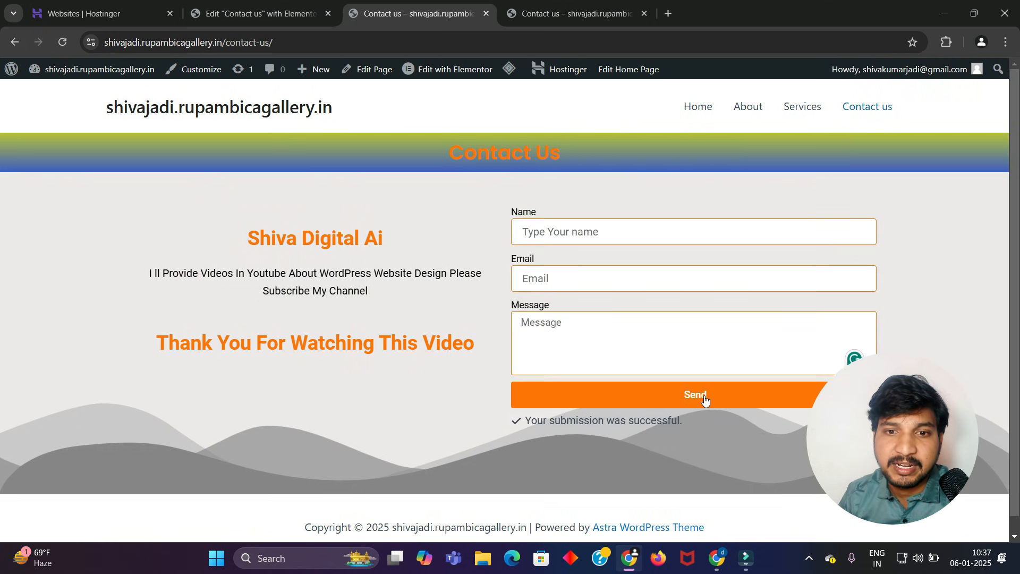